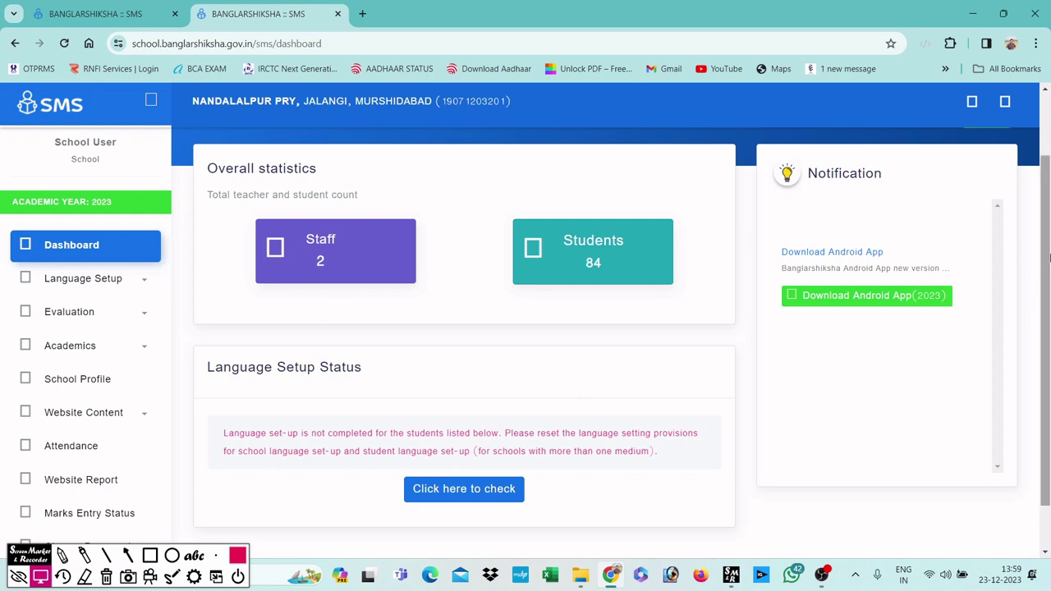
mouse_move(1048, 255)
left_mouse_down()
mouse_move(1049, 293)
mouse_move(1049, 258)
left_mouse_up()
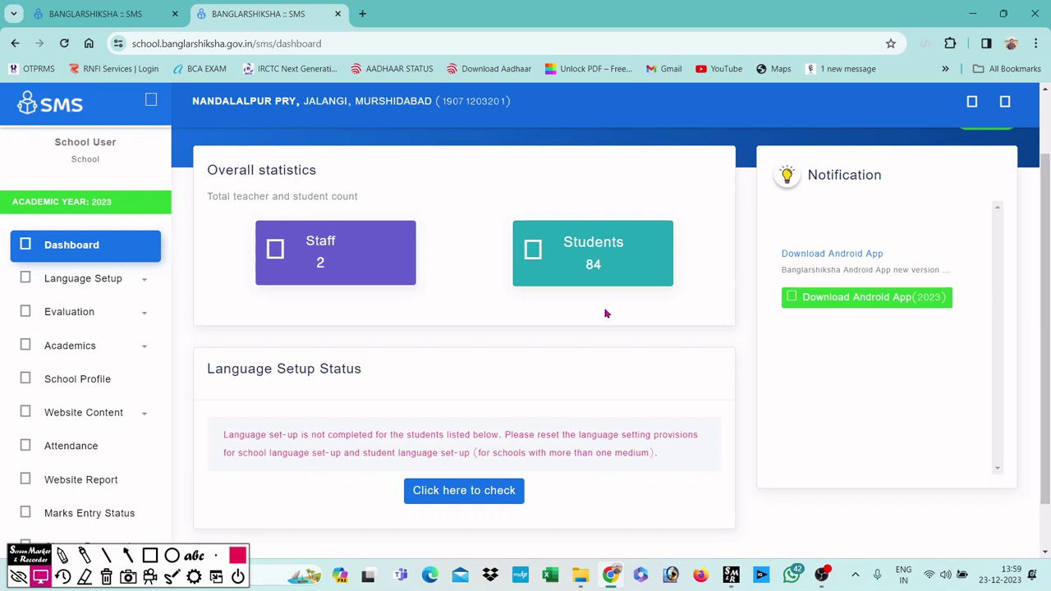
scroll(1049, 302, "down", 1)
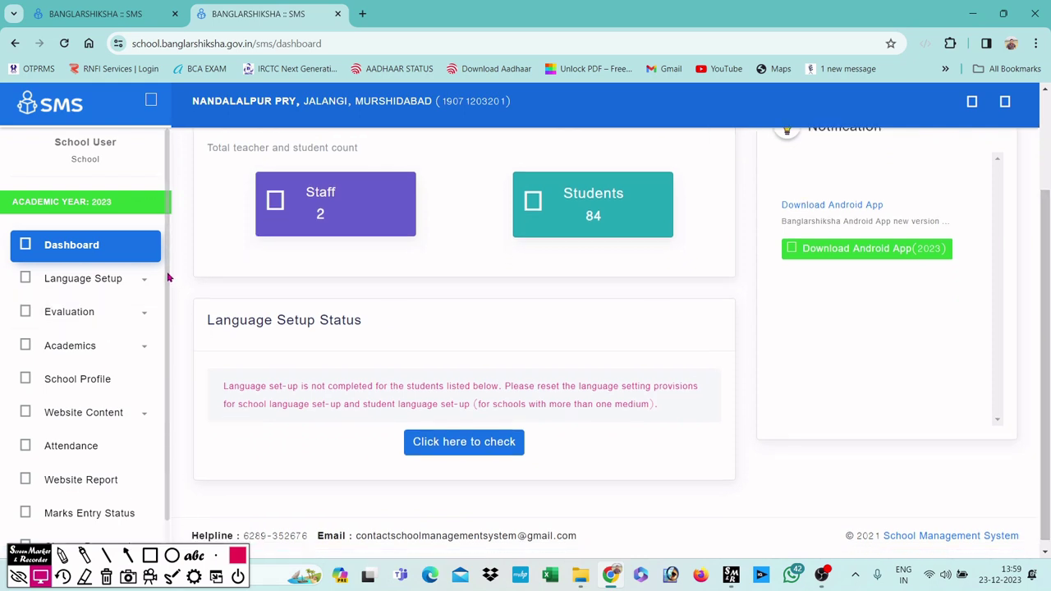
scroll(148, 283, "down", 1)
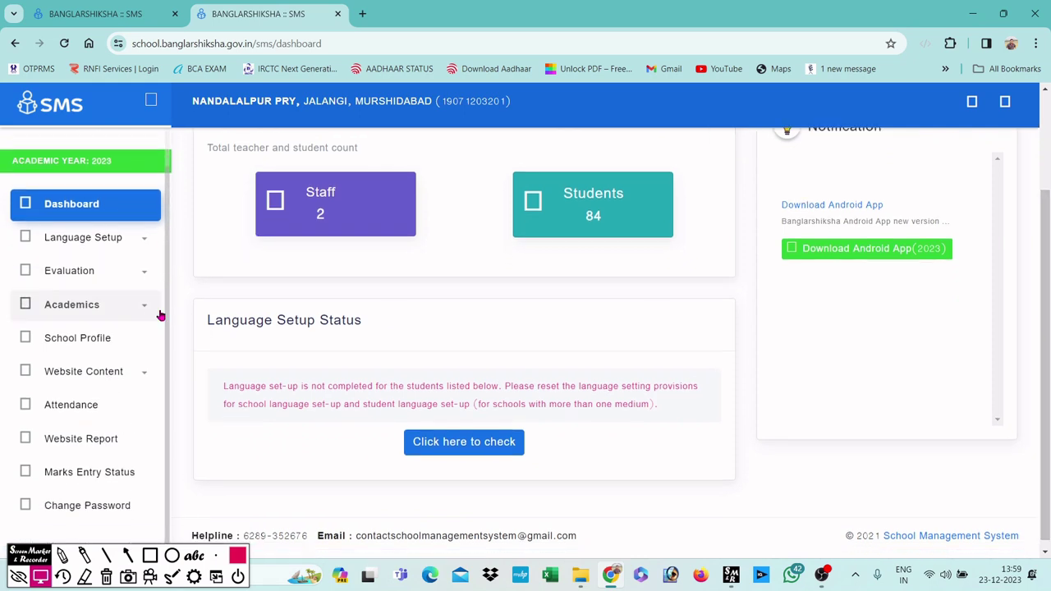
Step: Outline the Evaluation entry with a rectangle on screen, then erase the marking
left_click(150, 556)
left_click_drag(3, 254, 160, 291)
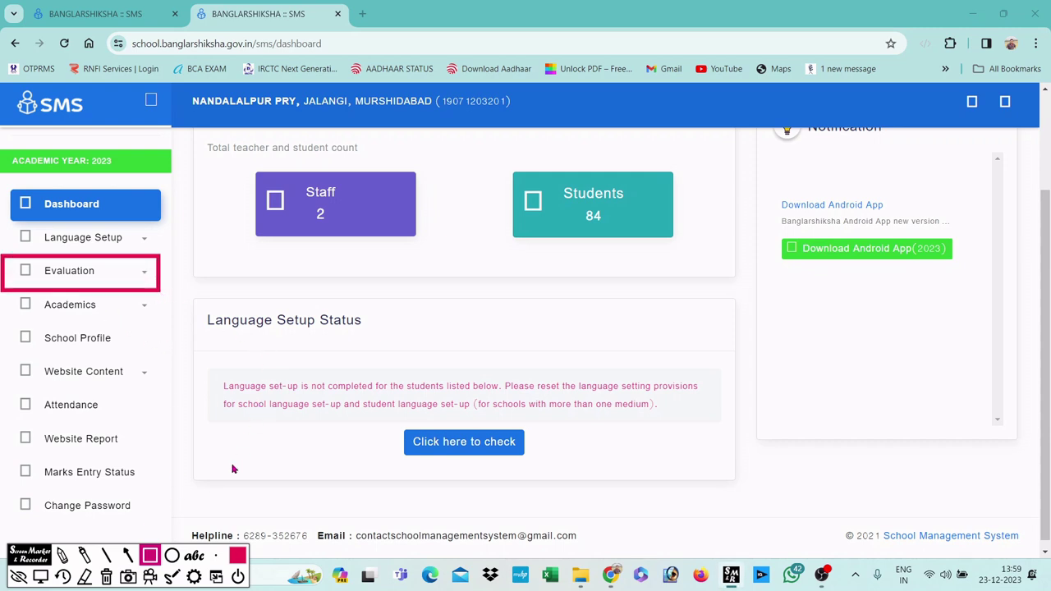
left_click(105, 577)
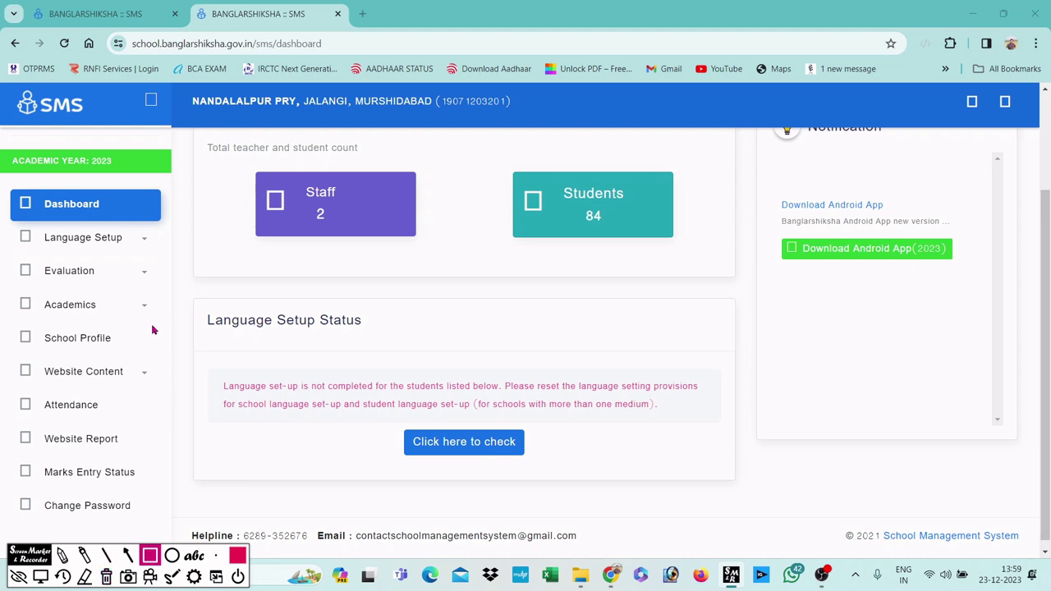
Step: Leave drawing mode and expand the Evaluation section to show its marks entry and view pages
left_click(40, 577)
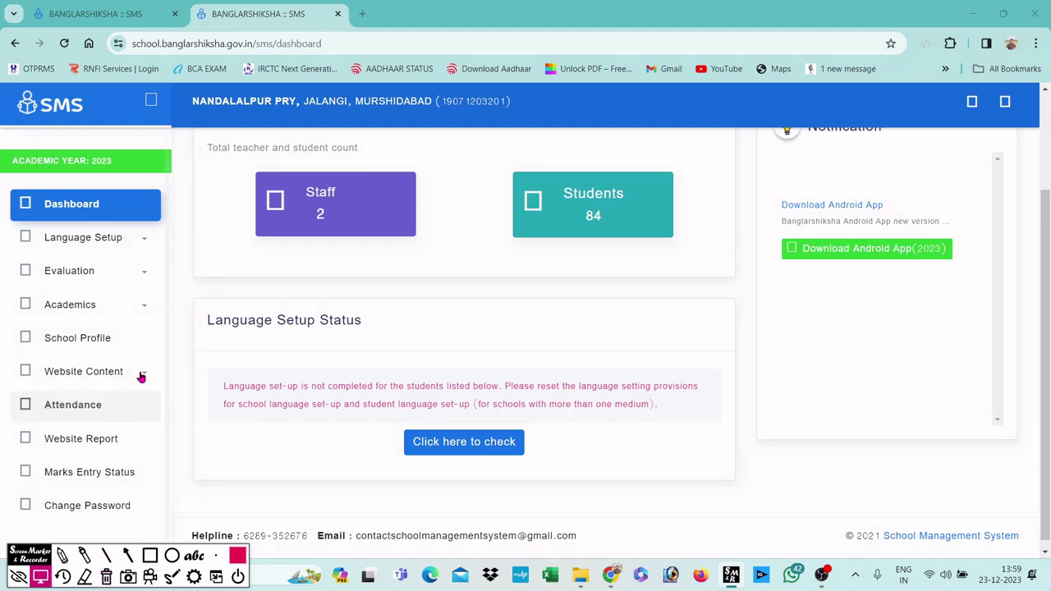
left_click(138, 274)
scroll(1047, 257, "down", 1)
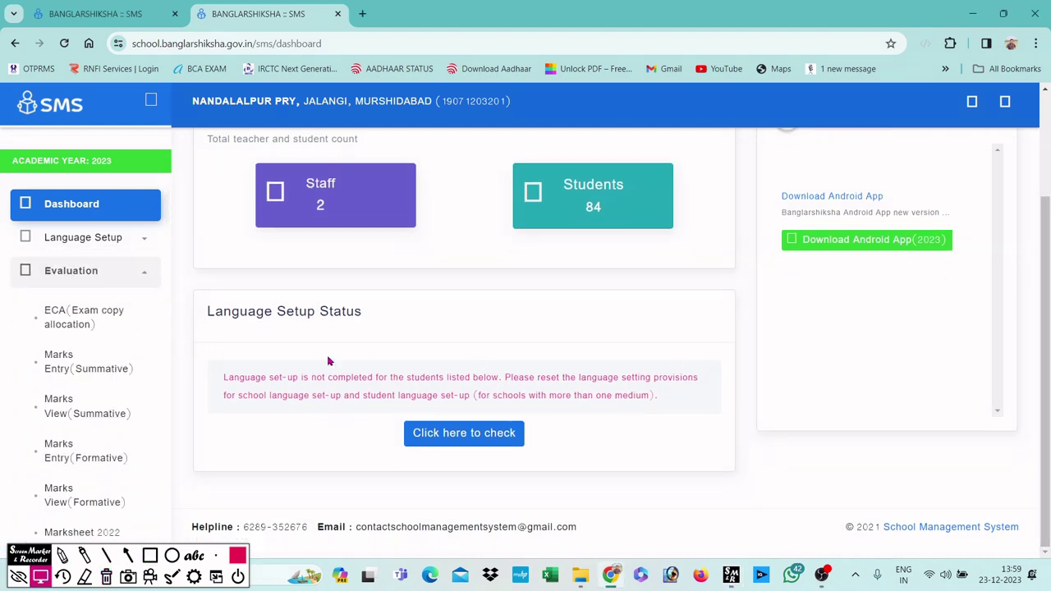
Step: Outline the summative and formative marks entry and marks view entries under Evaluation with rectangles, and erase all markings
left_click(149, 556)
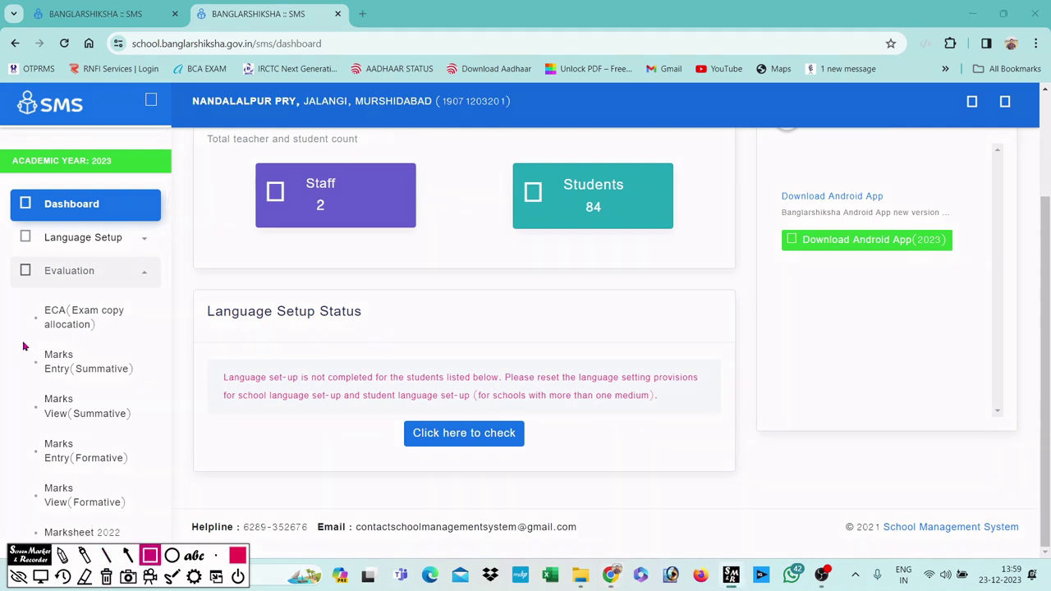
left_click_drag(23, 343, 161, 382)
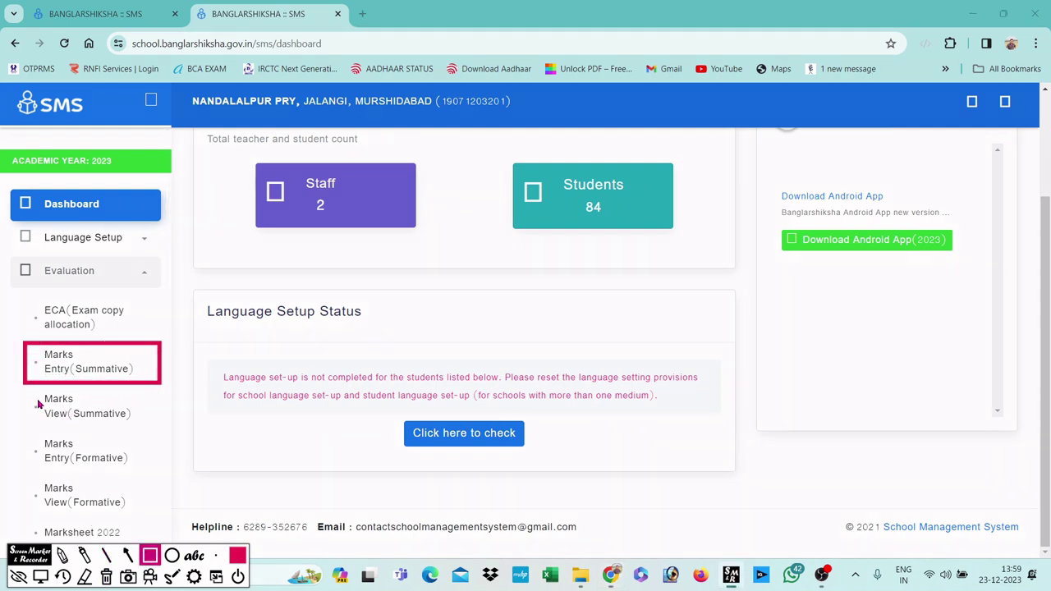
left_click_drag(25, 391, 161, 428)
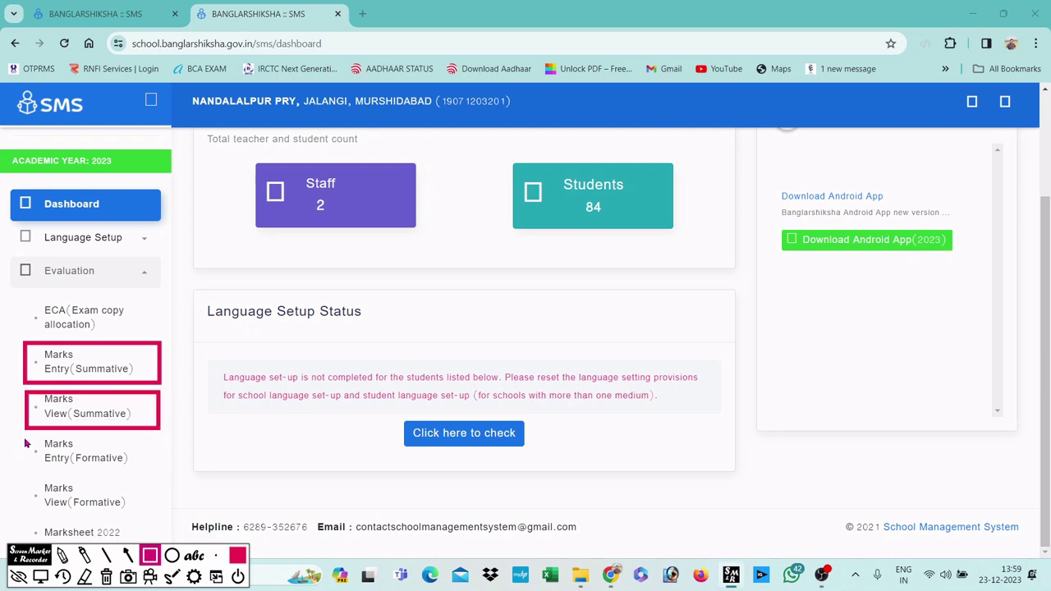
left_click_drag(25, 439, 204, 473)
left_click_drag(37, 482, 166, 515)
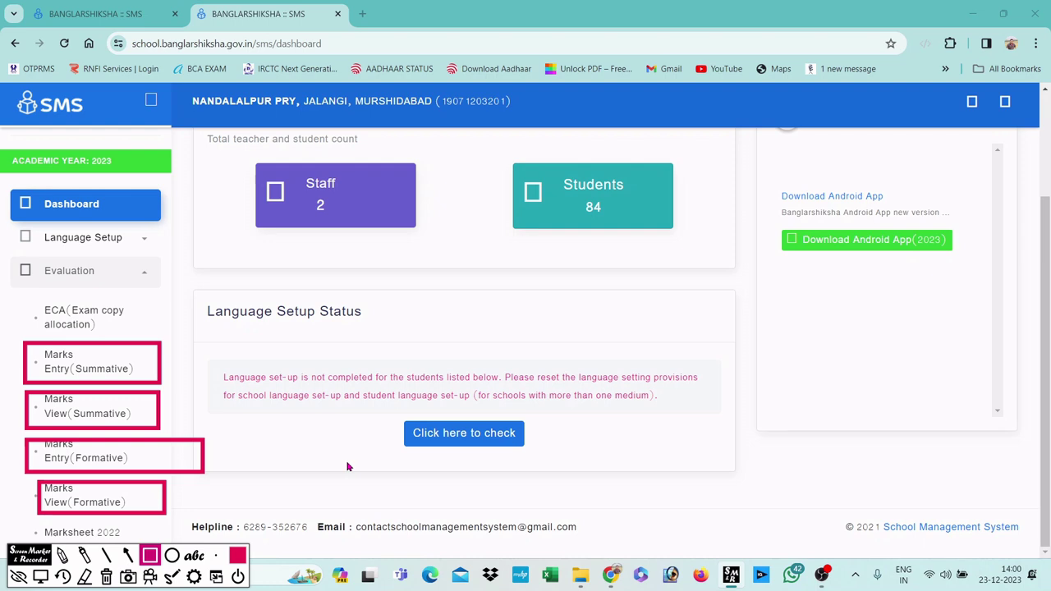
left_click(105, 577)
left_click(40, 579)
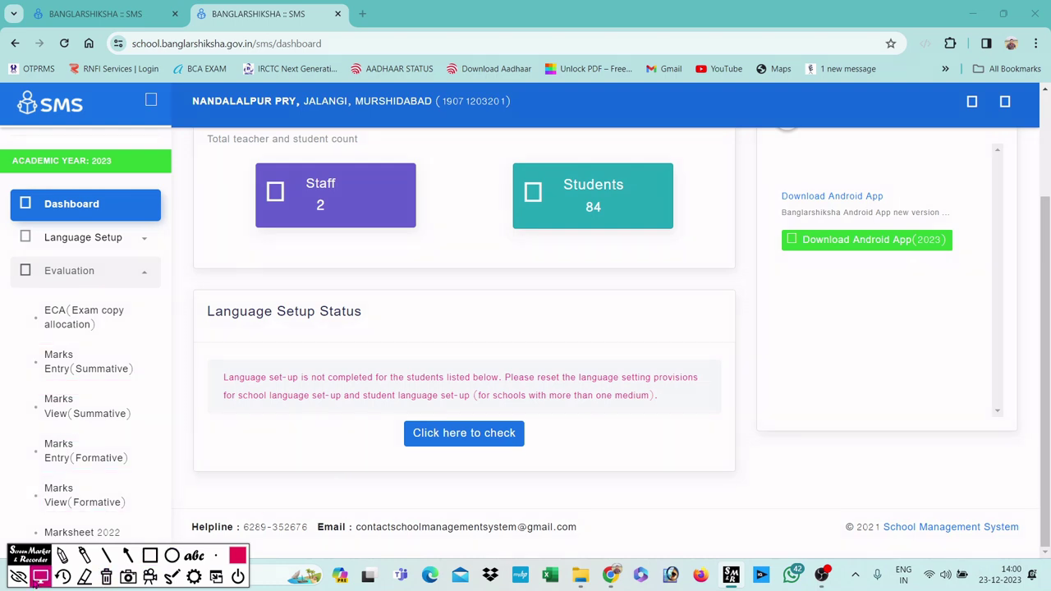
Step: Outline only the Marks Entry (Formative) entry with a rectangle and erase the marking
left_click_drag(1043, 362, 1049, 359)
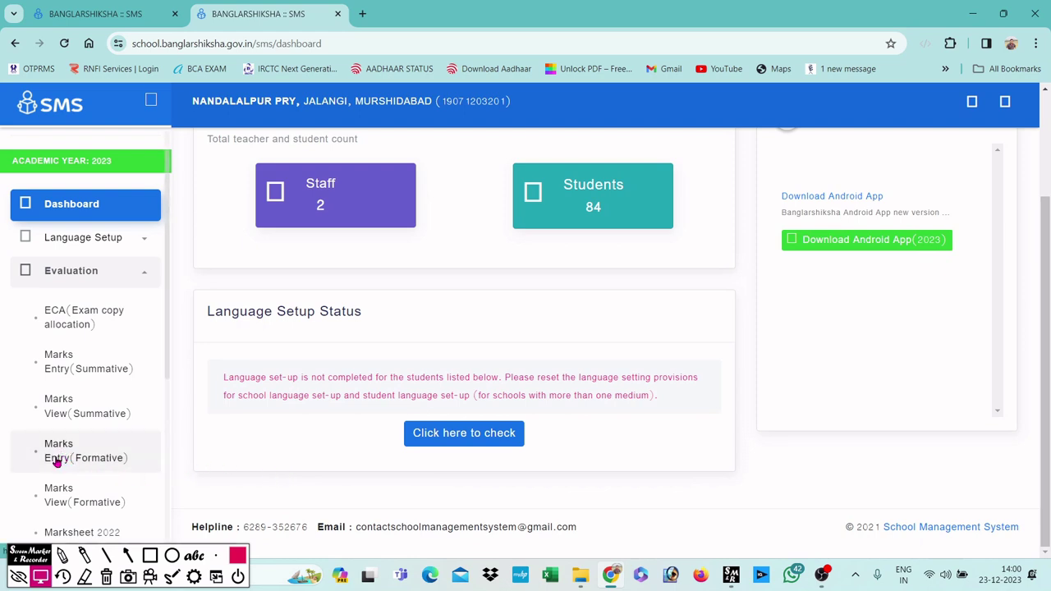
left_click(150, 556)
left_click_drag(20, 432, 171, 470)
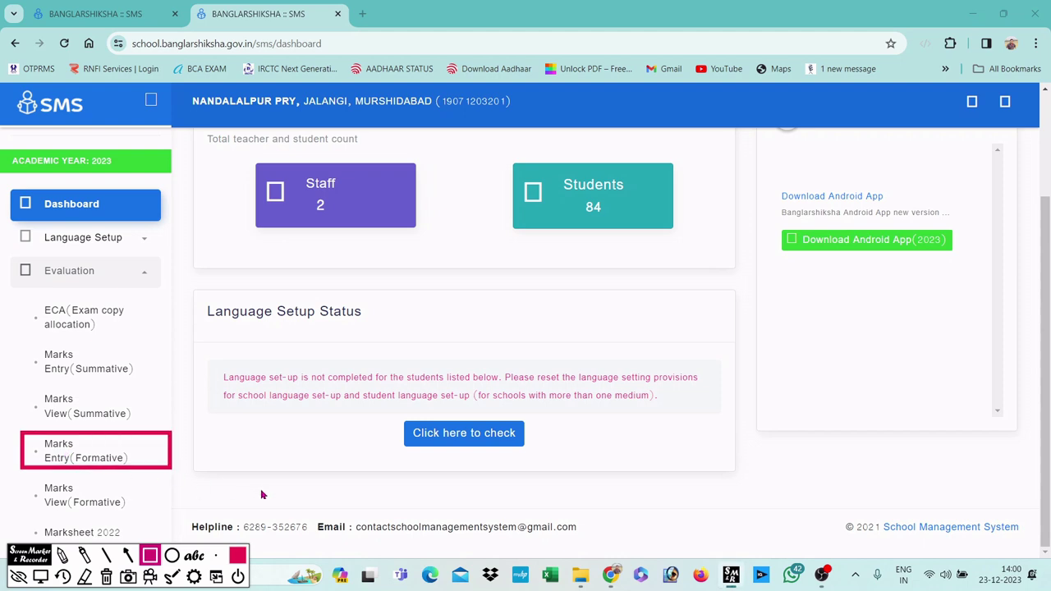
left_click(107, 577)
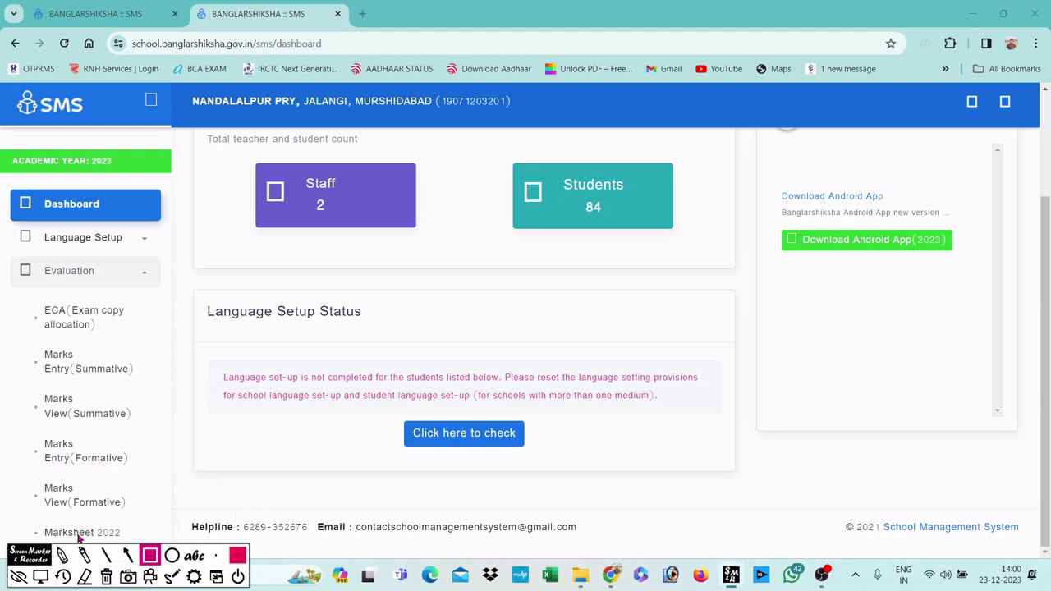
Step: Leave drawing mode and open the formative marks entry page under Evaluation
left_click(40, 578)
left_click(77, 460)
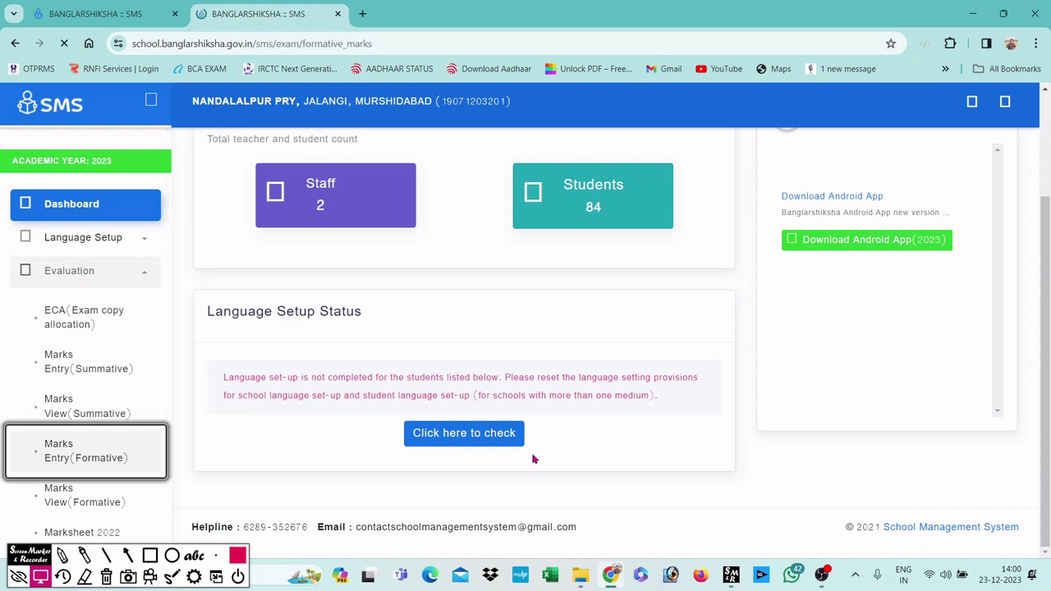
scroll(532, 427, "down", 1)
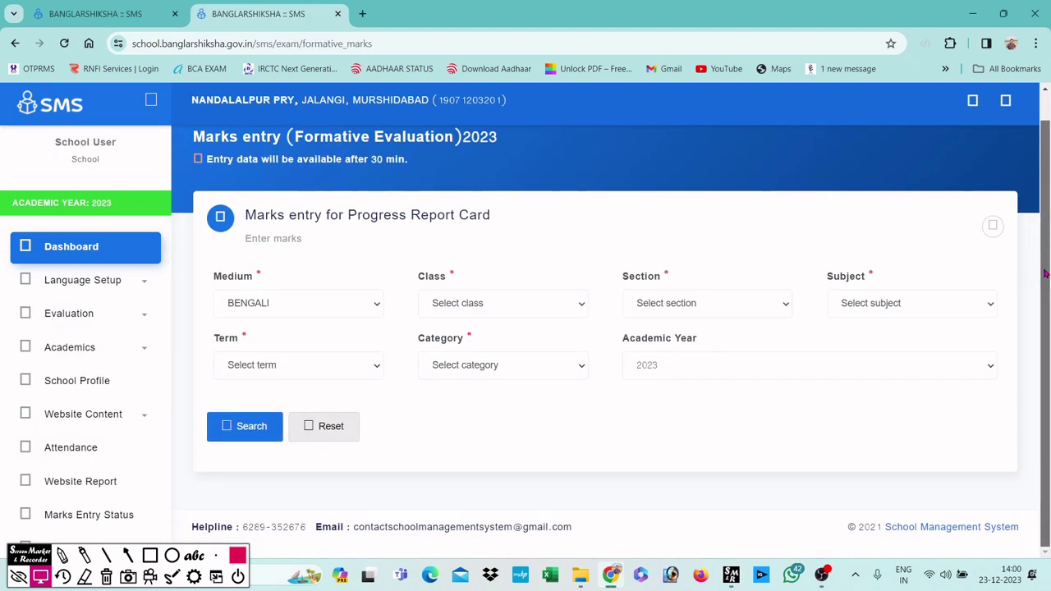
Step: Keep BENGALI as the medium and select class I for the progress report marks entry
left_click(301, 299)
left_click(300, 299)
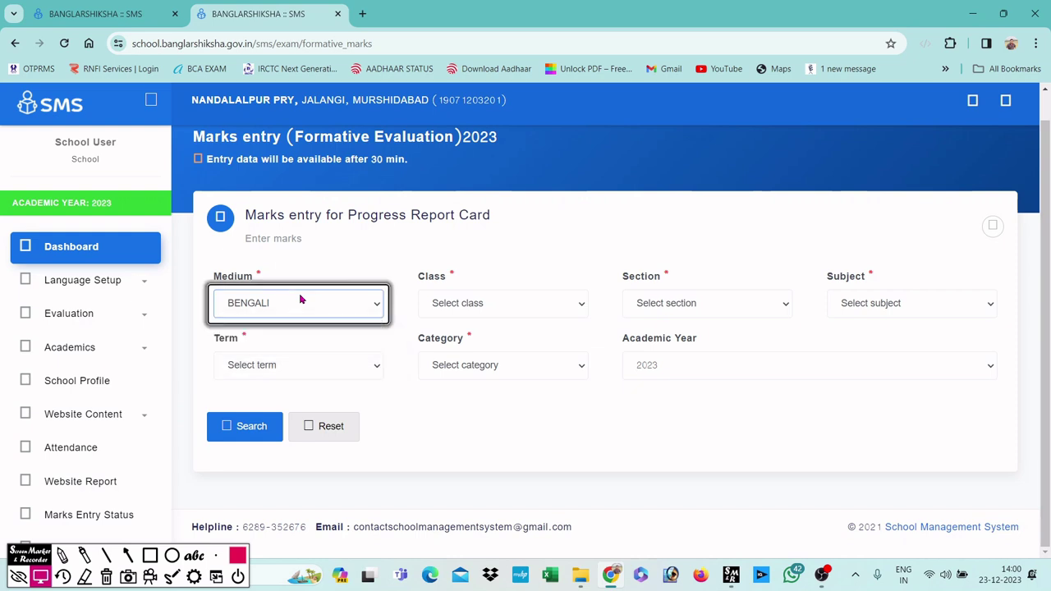
left_click(481, 308)
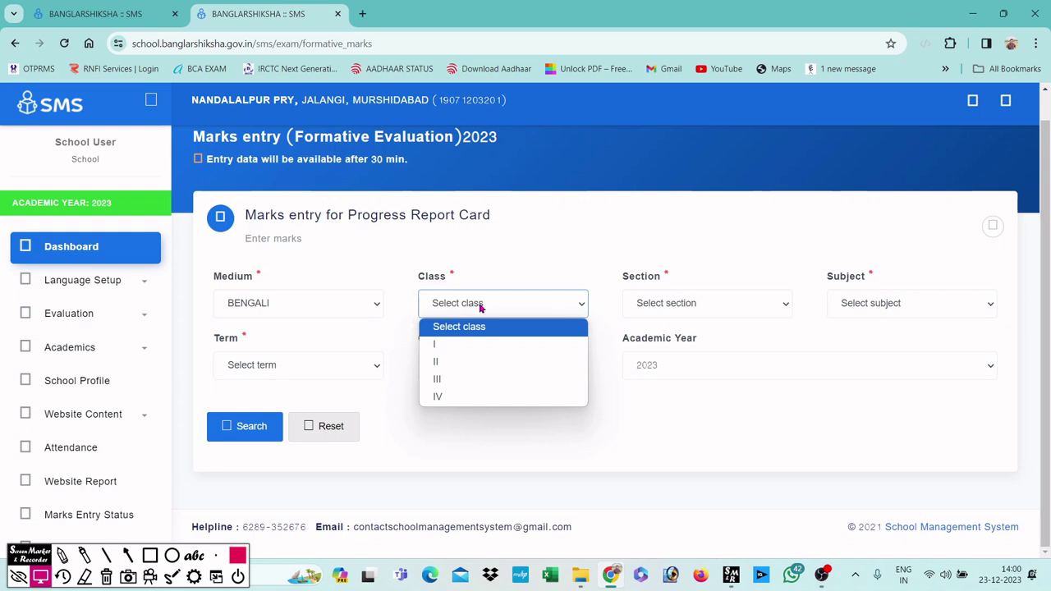
left_click(471, 347)
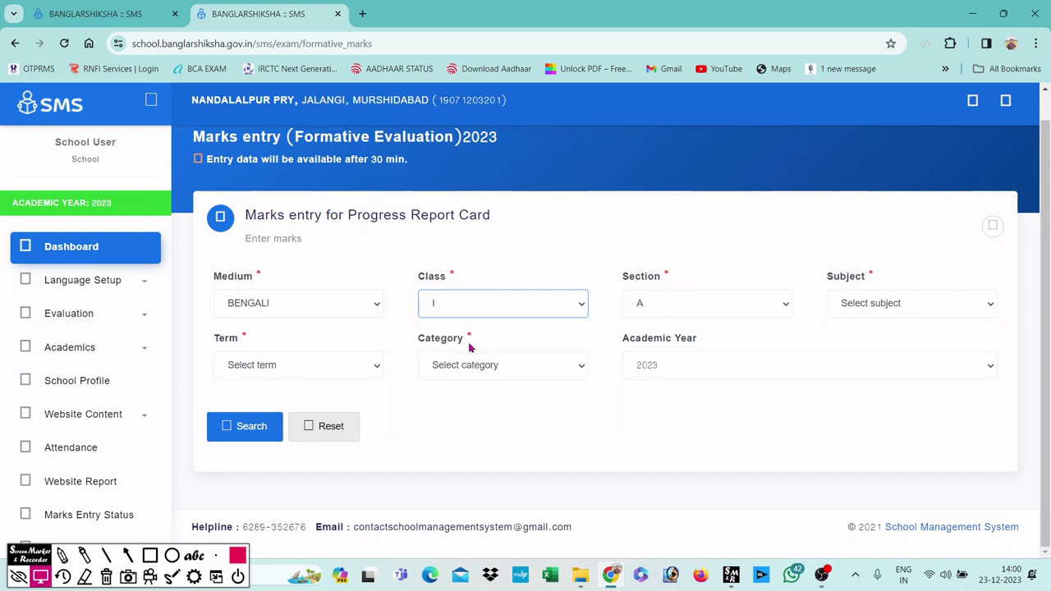
Step: Keep section A and select ABILITY IN MENTAL AND PHYSICAL COORDINATION as the subject
left_click(671, 309)
left_click(670, 308)
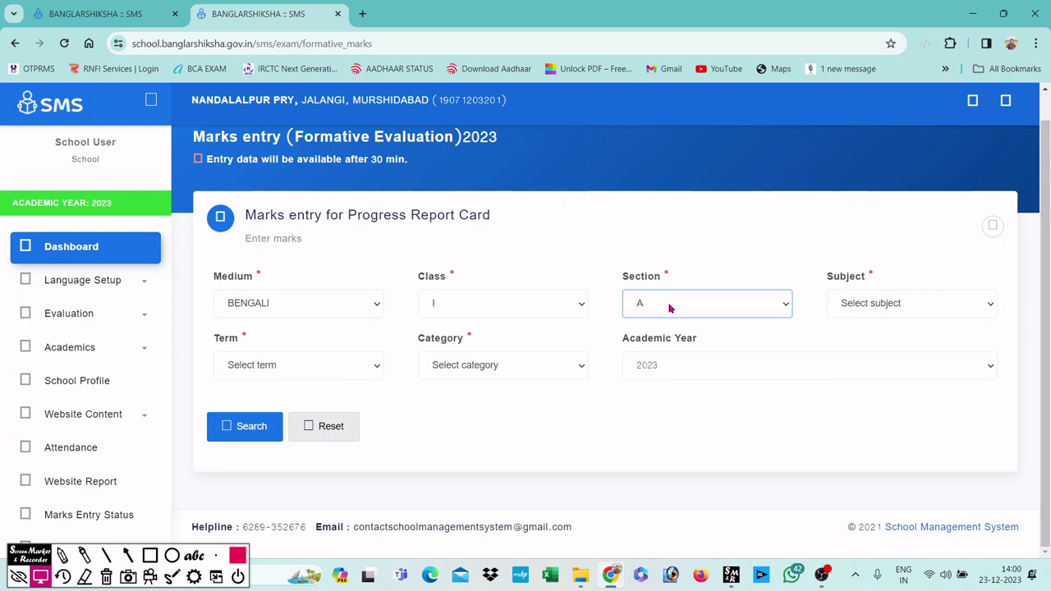
left_click(665, 309)
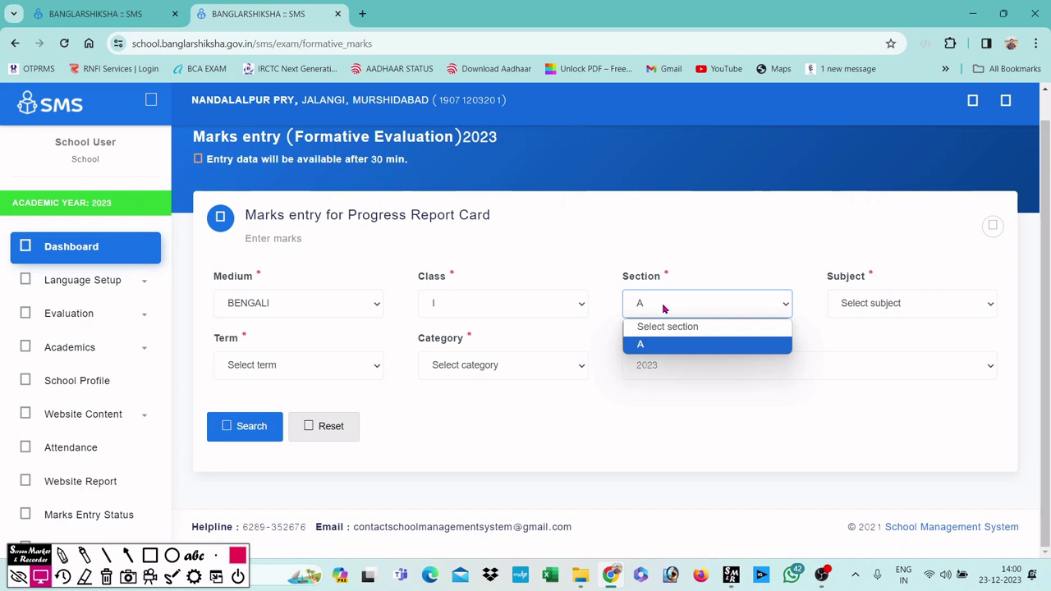
left_click(665, 309)
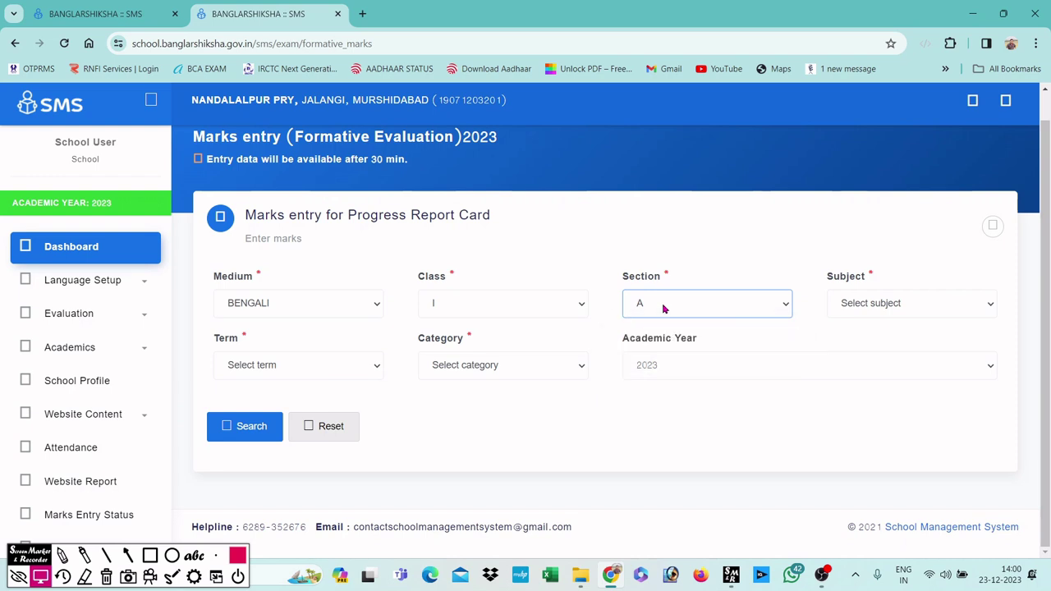
left_click(664, 309)
left_click(665, 308)
left_click(904, 306)
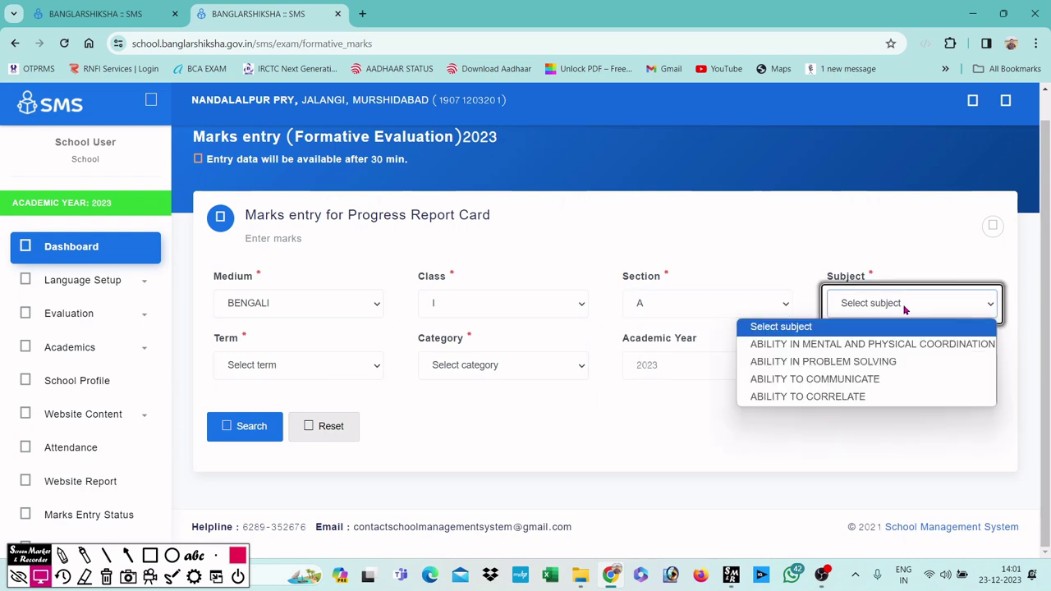
left_click(845, 349)
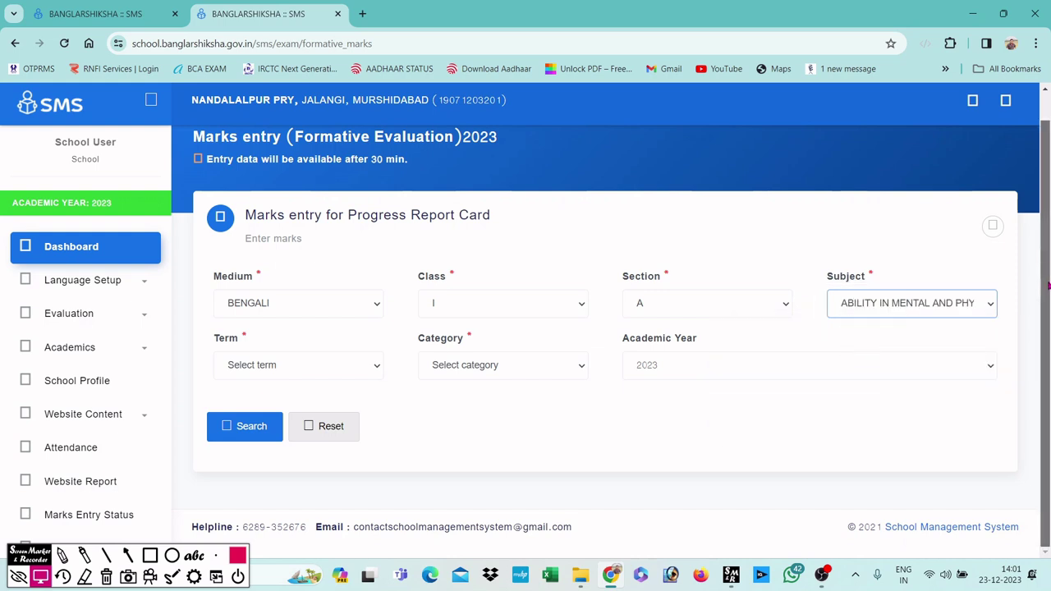
Step: Outline the Term field with a rectangle and set the term to Evaluation-I
left_click(296, 370)
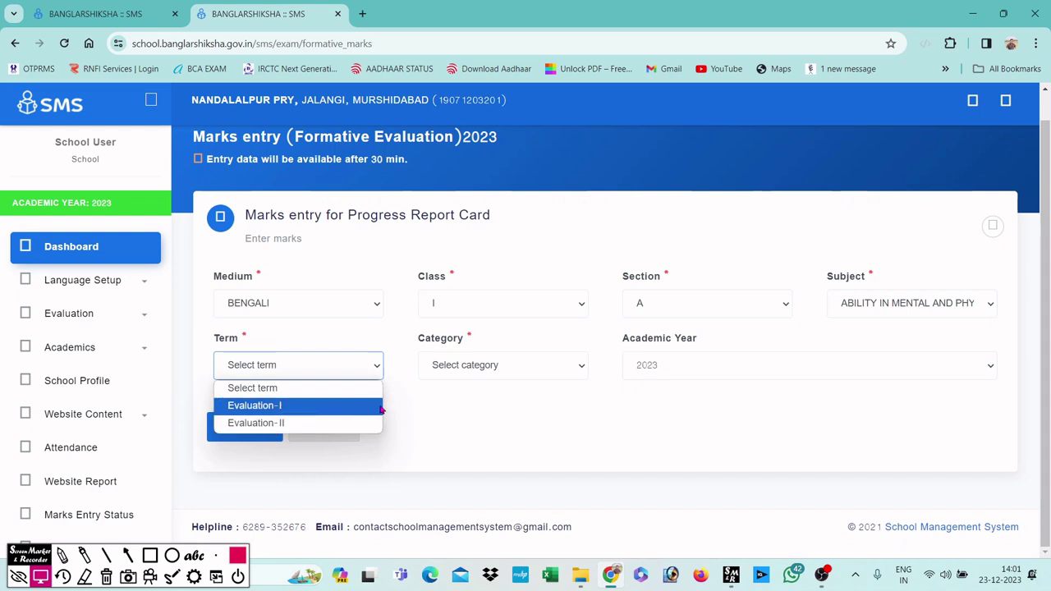
left_click(449, 410)
left_click(150, 556)
mouse_move(208, 328)
left_mouse_down()
mouse_move(293, 388)
mouse_move(395, 394)
left_mouse_up()
left_click(297, 366)
left_click(294, 414)
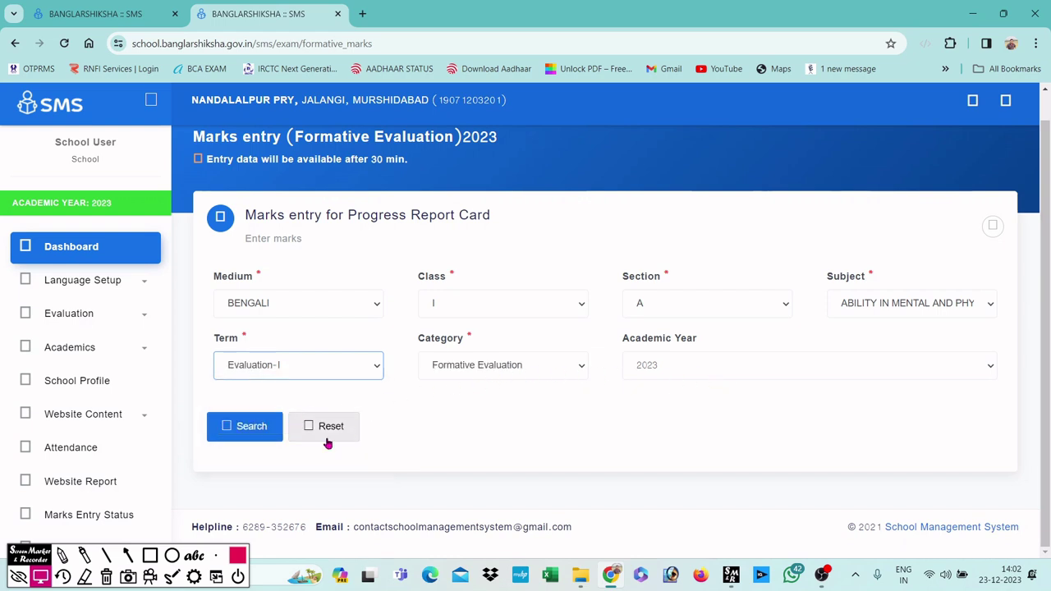
Step: Outline the notice about entry data availability under the page title with a rectangle and erase the marking
left_click(149, 558)
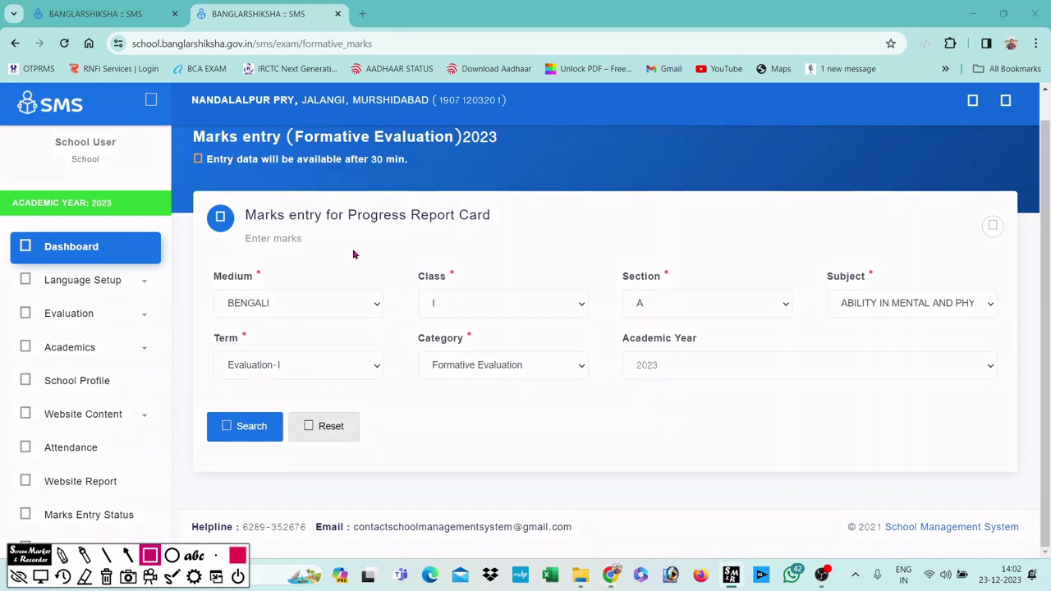
left_click_drag(181, 148, 444, 174)
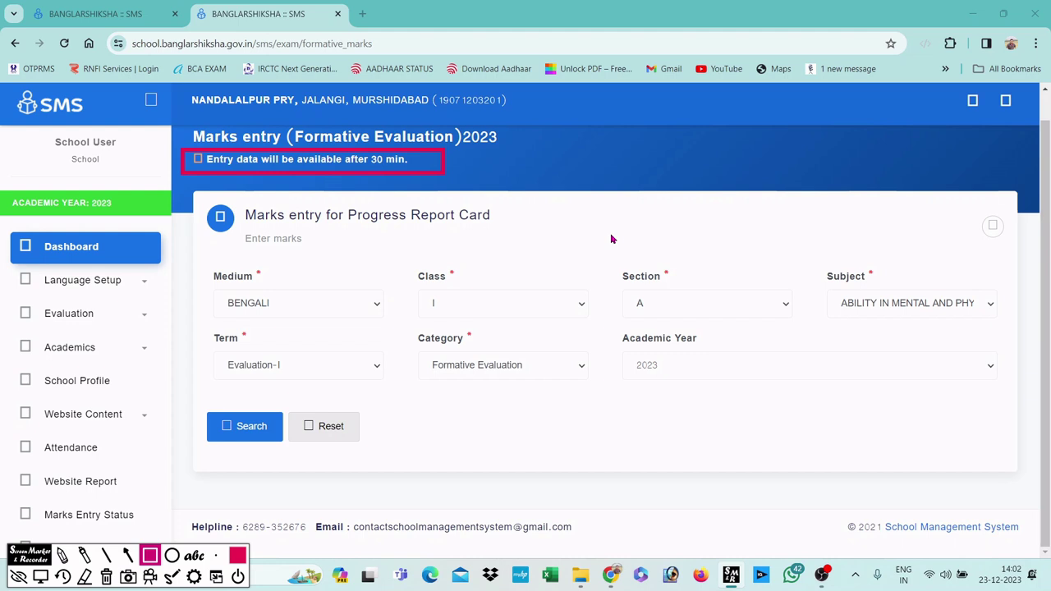
left_click(106, 576)
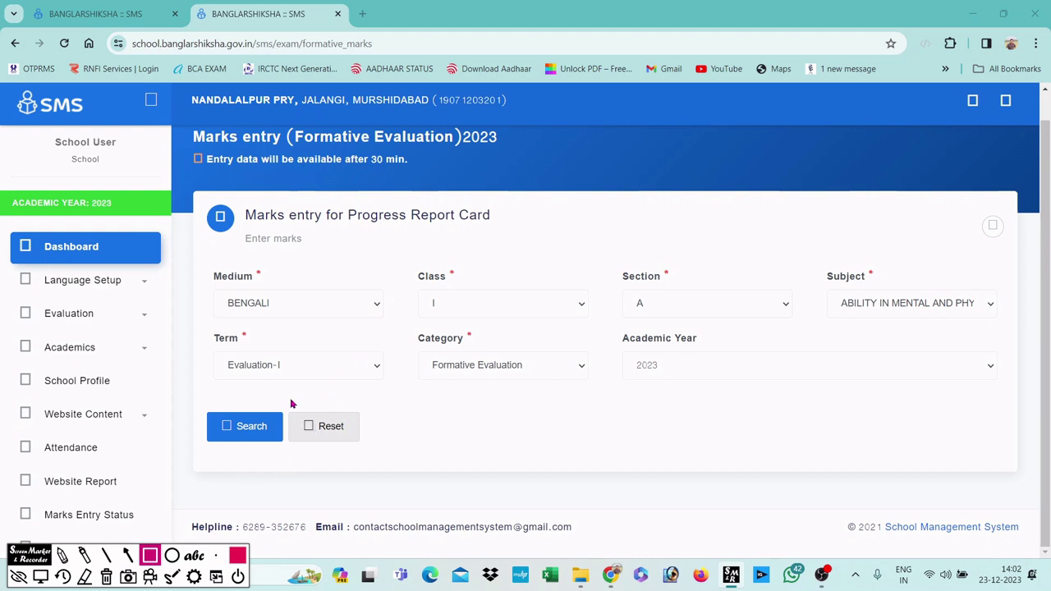
Step: Set the term to Evaluation-II and search for the students' formative marks entry list
left_click(301, 370)
key("Escape")
left_click(324, 370)
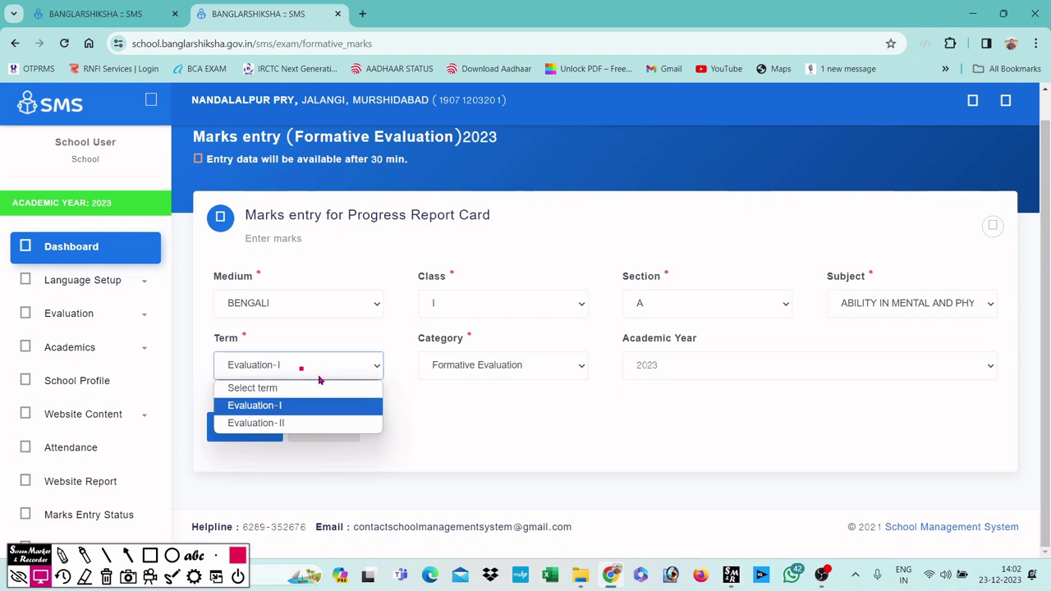
left_click(283, 423)
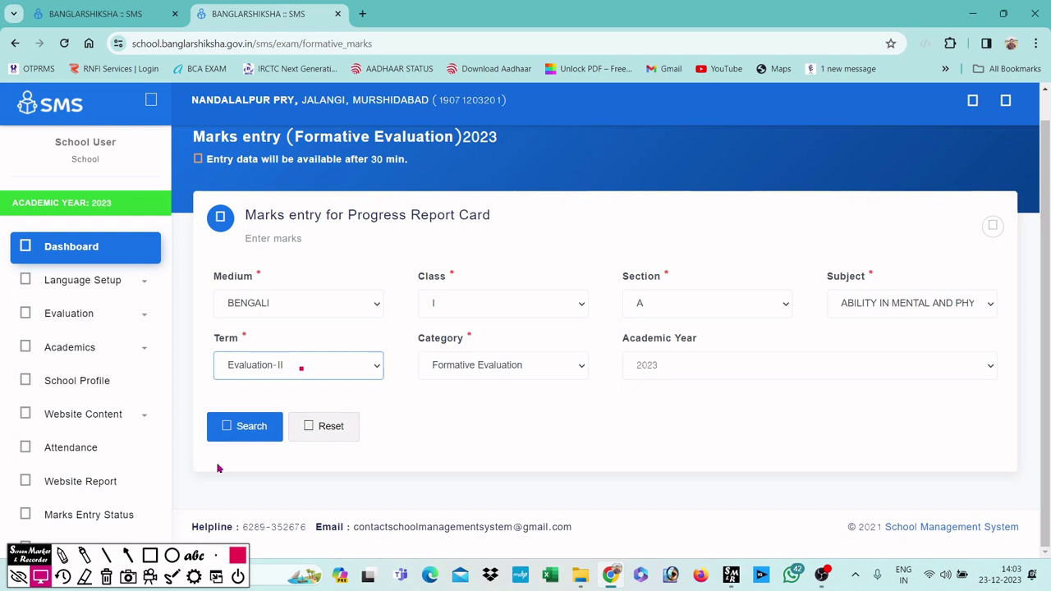
left_click(257, 432)
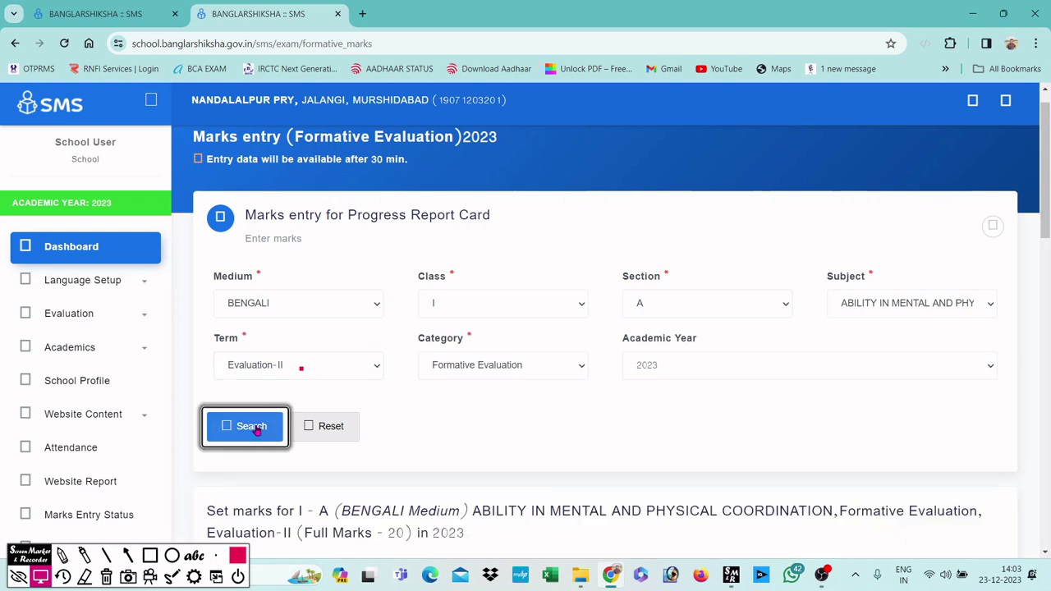
Step: Outline the roll number, name and mark columns of the formative marks table with rectangles and erase the markings
left_click_drag(1048, 191, 1042, 302)
left_click(149, 556)
left_click_drag(200, 213, 269, 443)
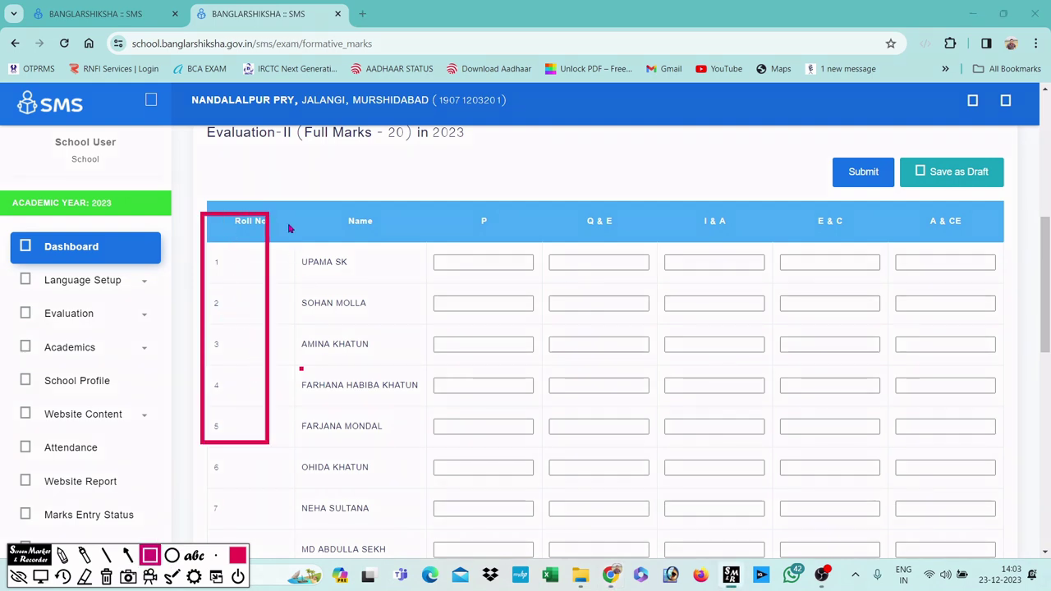
mouse_move(289, 204)
left_mouse_down()
mouse_move(331, 415)
mouse_move(368, 476)
left_mouse_up()
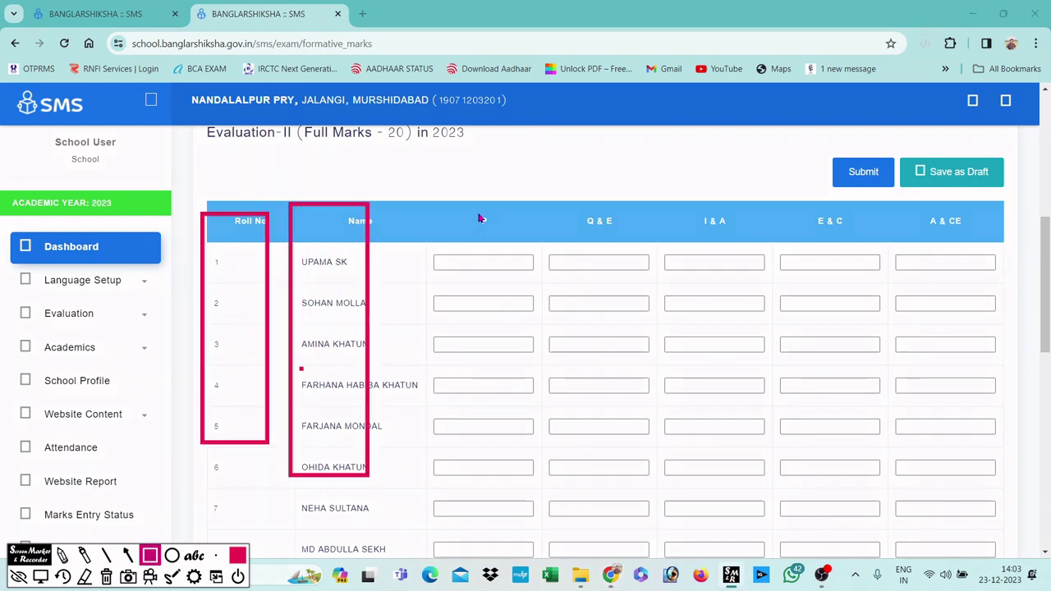
left_click_drag(444, 193, 569, 488)
mouse_move(577, 201)
left_mouse_down()
mouse_move(653, 404)
mouse_move(691, 450)
left_mouse_up()
mouse_move(686, 196)
left_mouse_down()
mouse_move(840, 493)
mouse_move(842, 477)
left_mouse_up()
left_click_drag(867, 286, 893, 294)
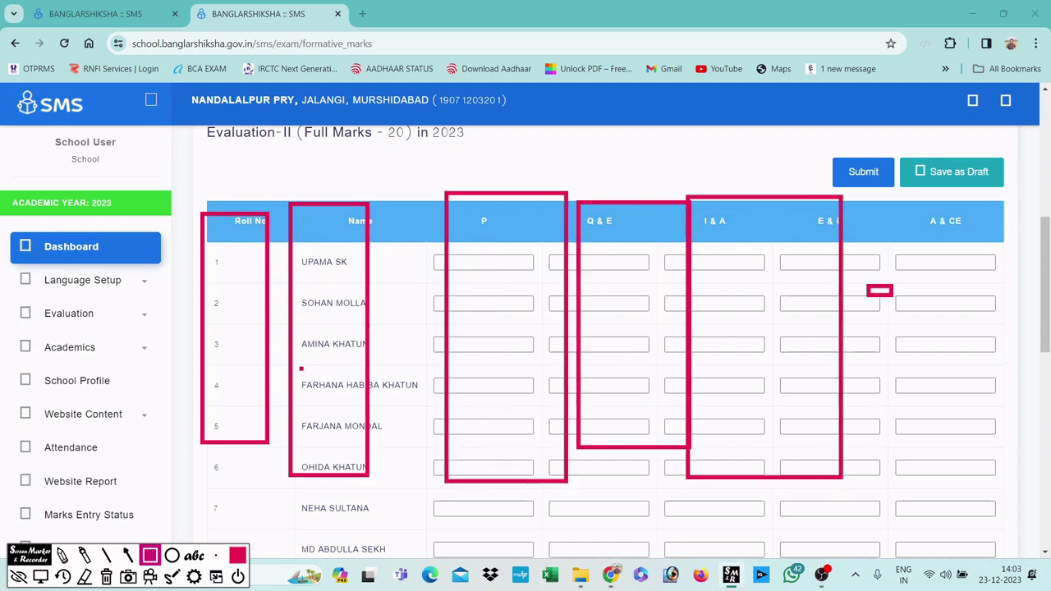
left_click(106, 575)
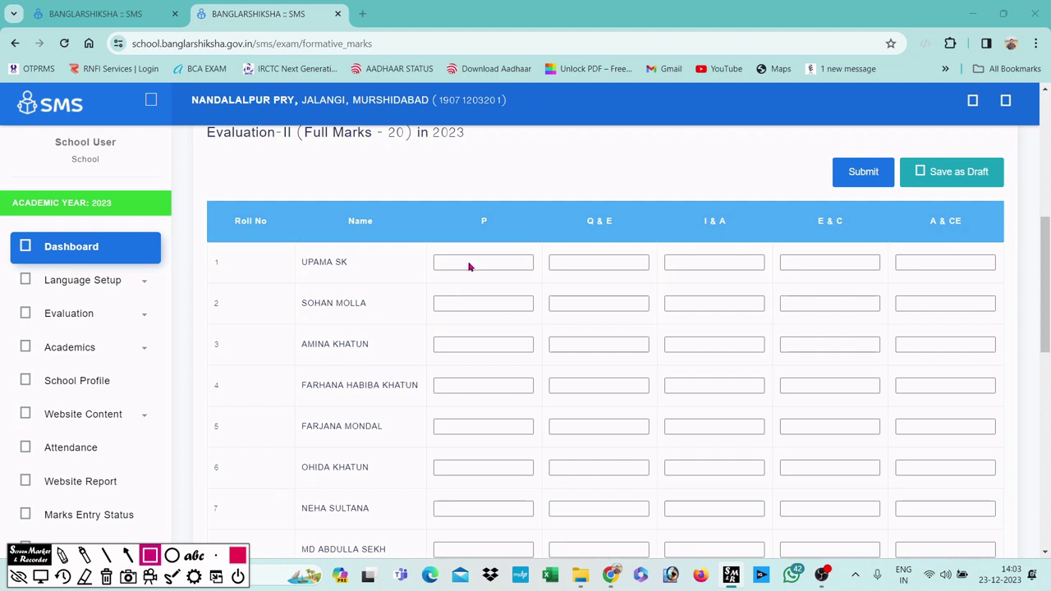
left_click(40, 577)
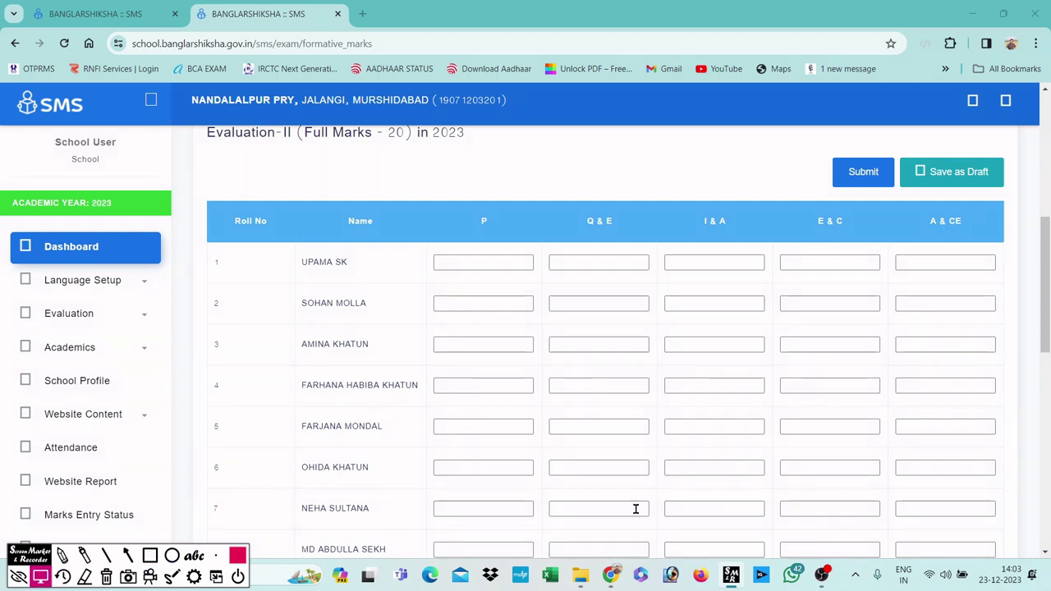
Step: Outline the Evaluation-II full marks heading above the marks table with a rectangle and erase the marking
scroll(1048, 343, "up", 1)
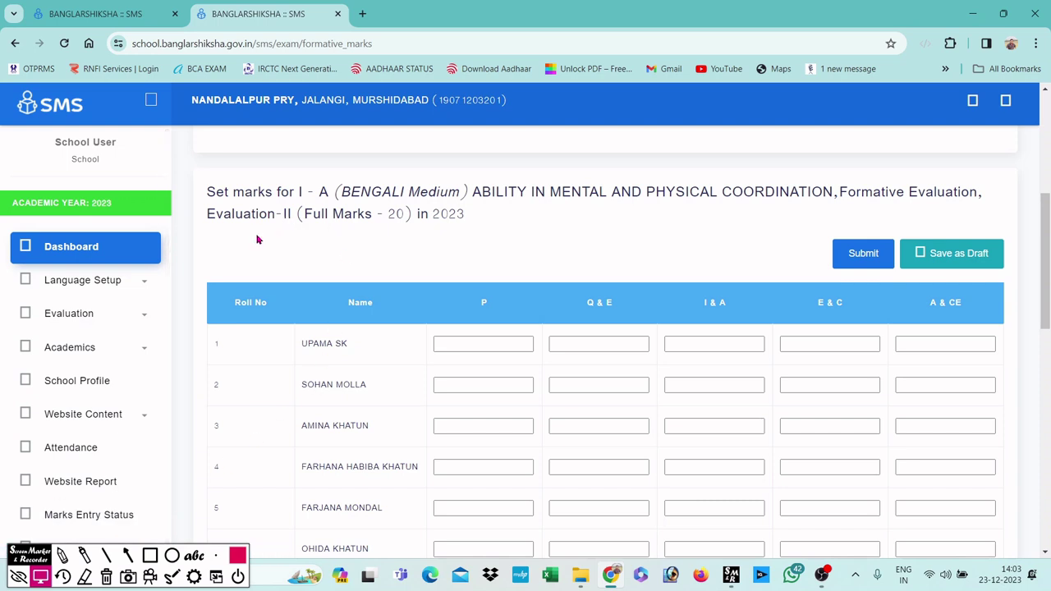
left_click(149, 556)
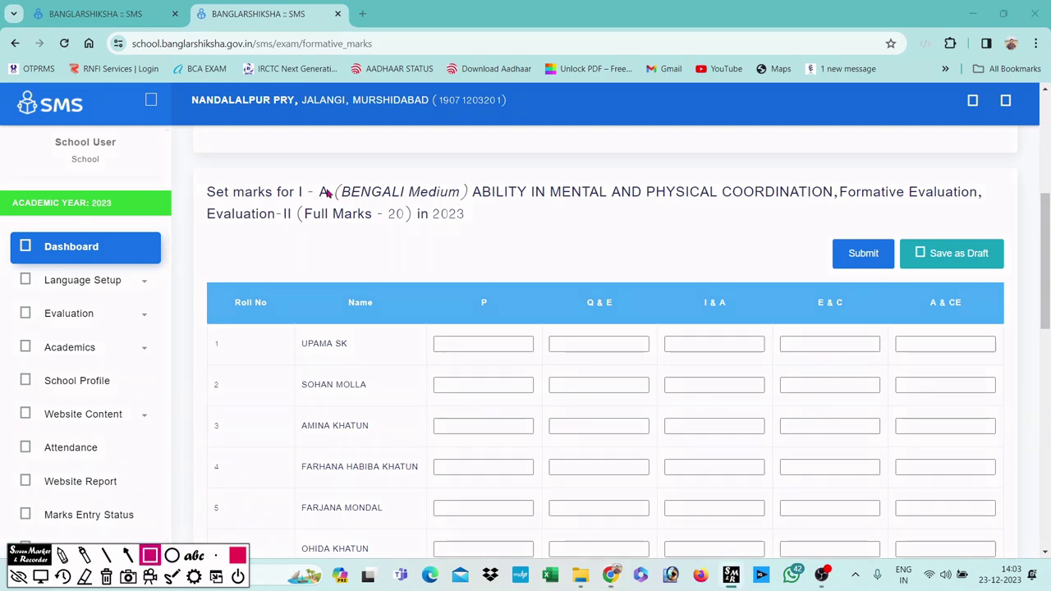
mouse_move(197, 197)
left_mouse_down()
mouse_move(366, 235)
mouse_move(427, 233)
left_mouse_up()
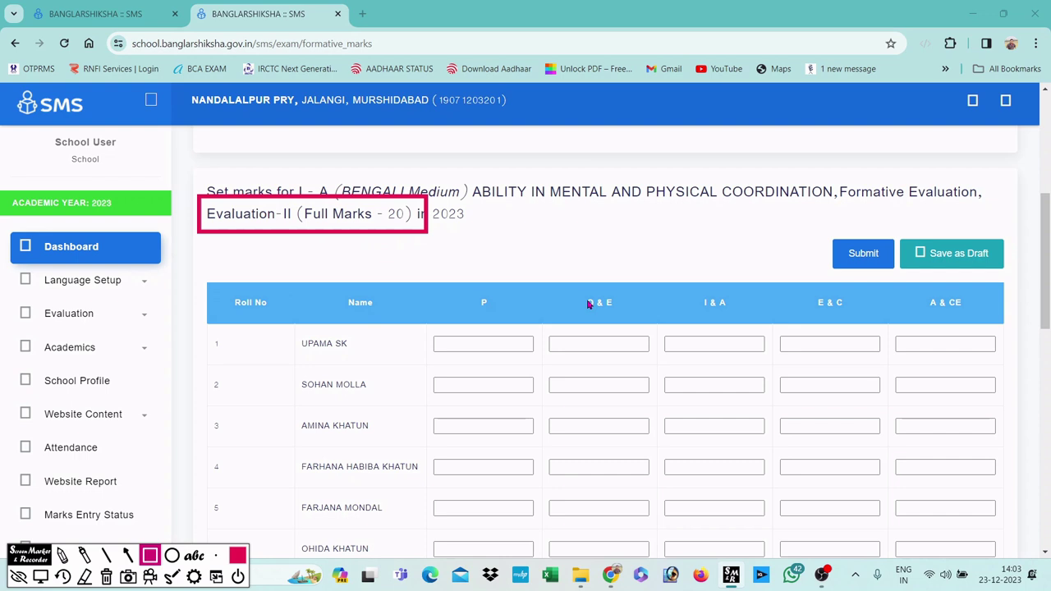
left_click(107, 579)
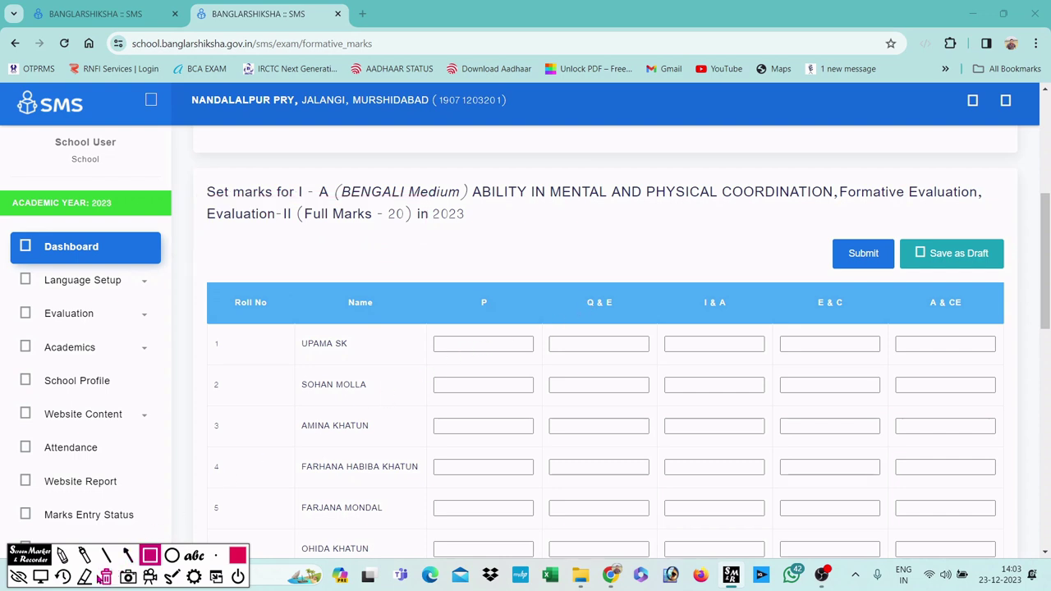
left_click(40, 577)
Step: Try to enter 21 as the P mark for roll number 1
left_click(479, 345)
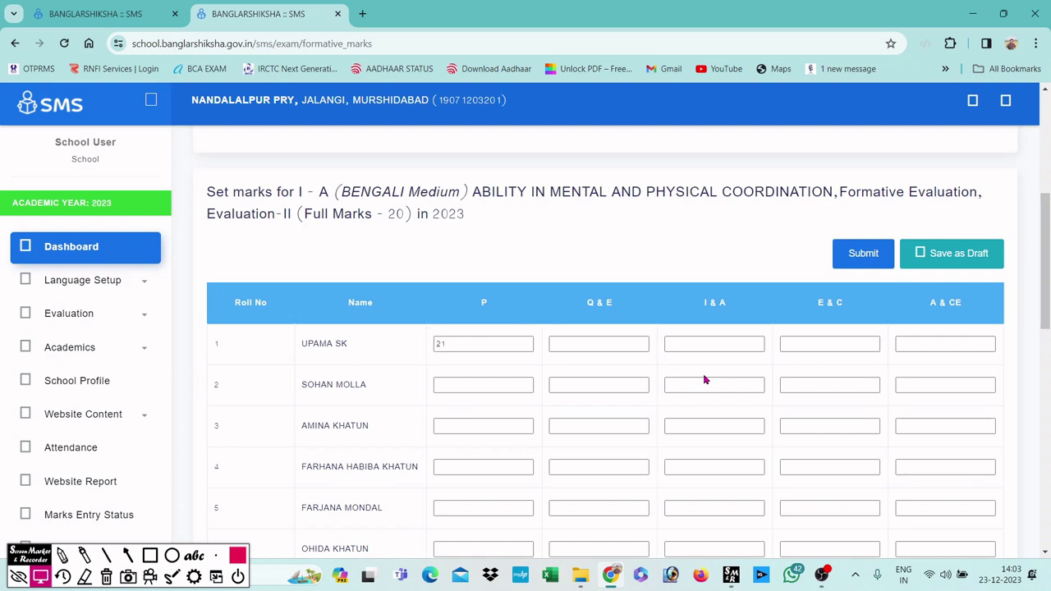
left_click(705, 379)
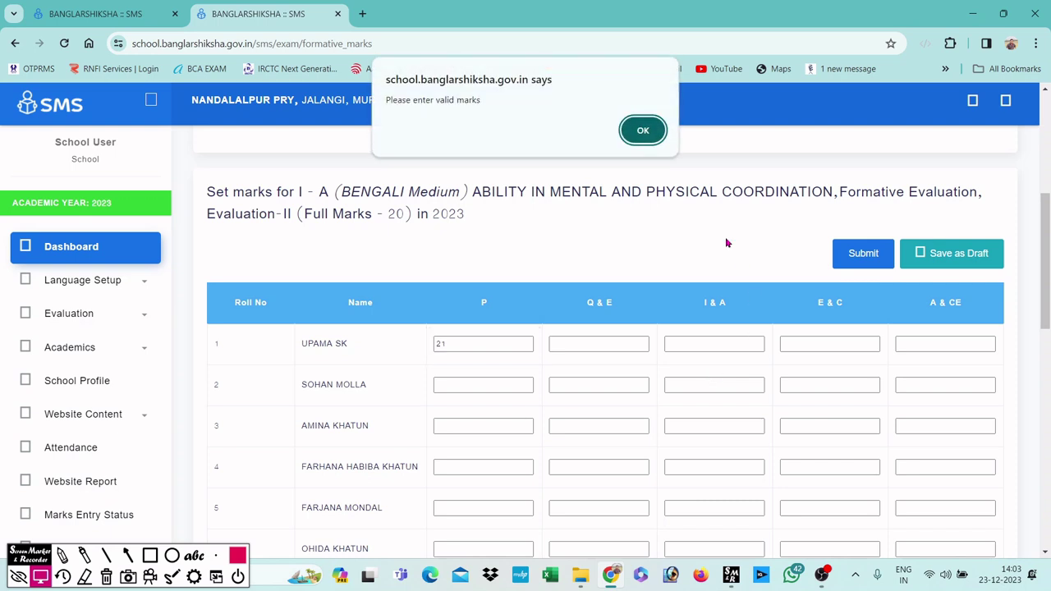
left_click(649, 133)
Step: Enter the marks 19, 18, 14, 15 and 08 for roll number 1 and 00 as the P mark for roll number 2
double_click(464, 340)
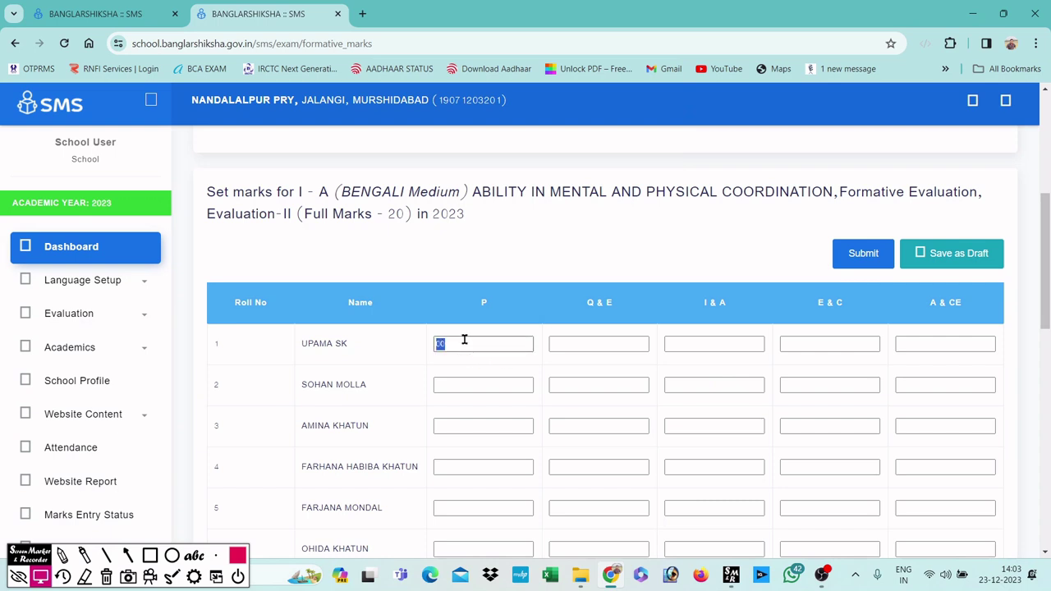
type("19")
key("Tab")
type("1")
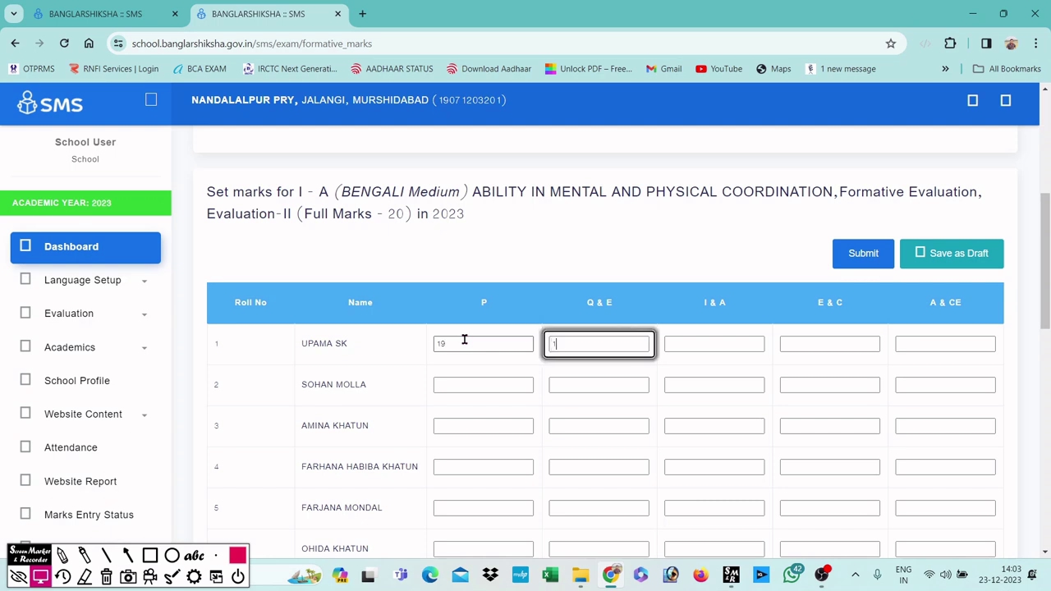
type("8")
key("Tab")
key("Tab")
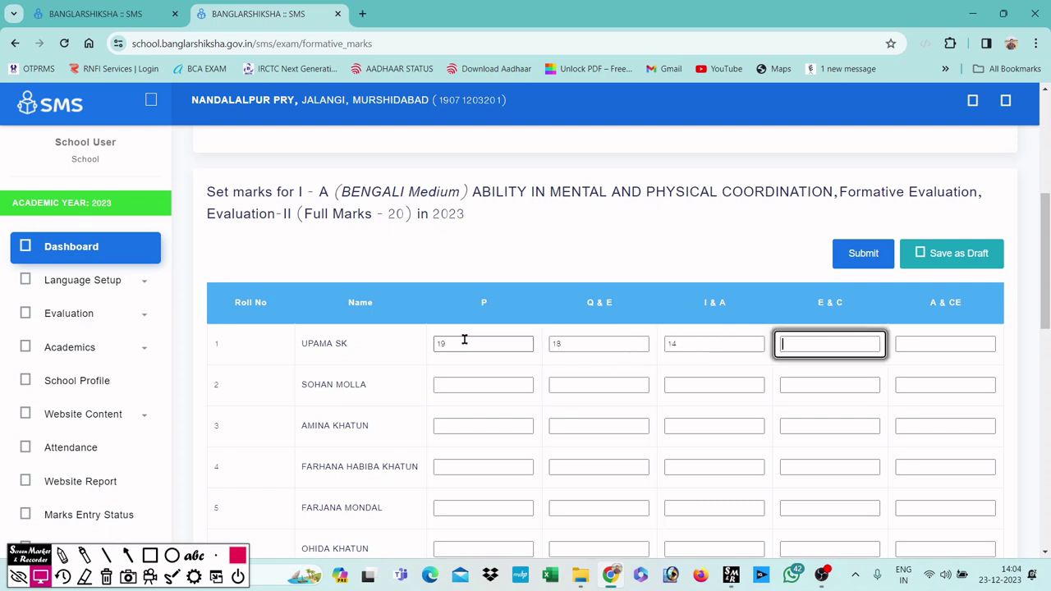
type("15")
key("Tab")
type("08")
key("Tab")
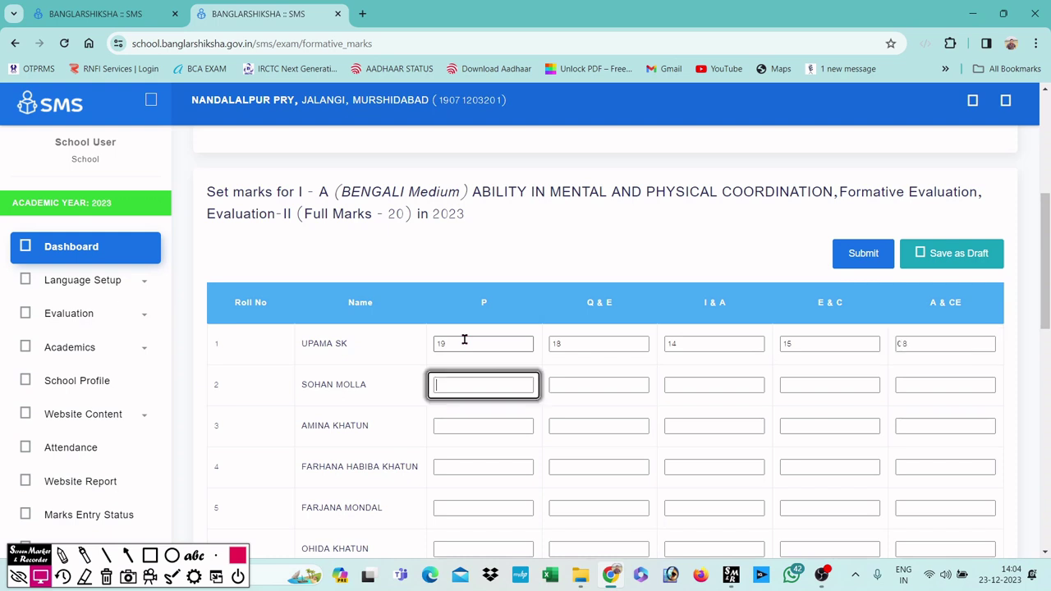
type("00")
Step: Outline the Submit and Save as Draft buttons with rectangles, clear the markings and outline Save as Draft again
left_click(150, 555)
left_click_drag(825, 226, 878, 276)
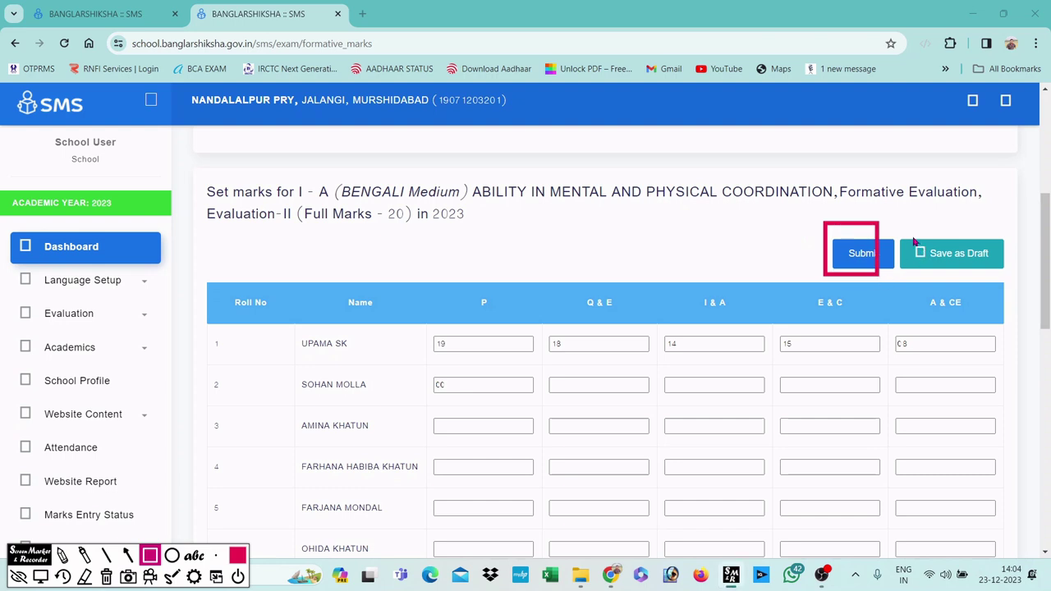
mouse_move(902, 225)
left_mouse_down()
mouse_move(929, 259)
mouse_move(1012, 277)
left_mouse_up()
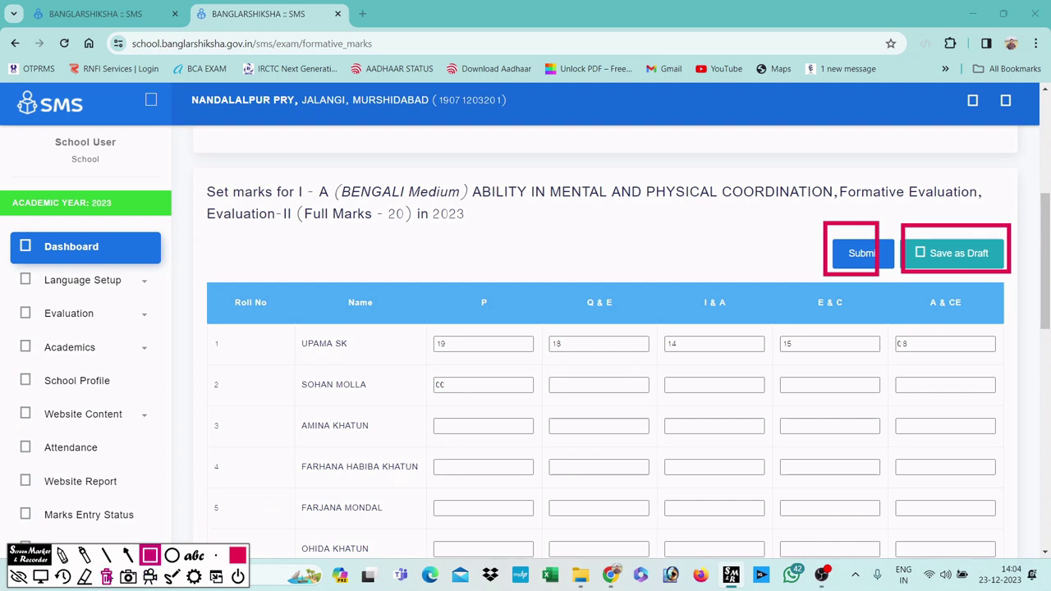
left_click(40, 577)
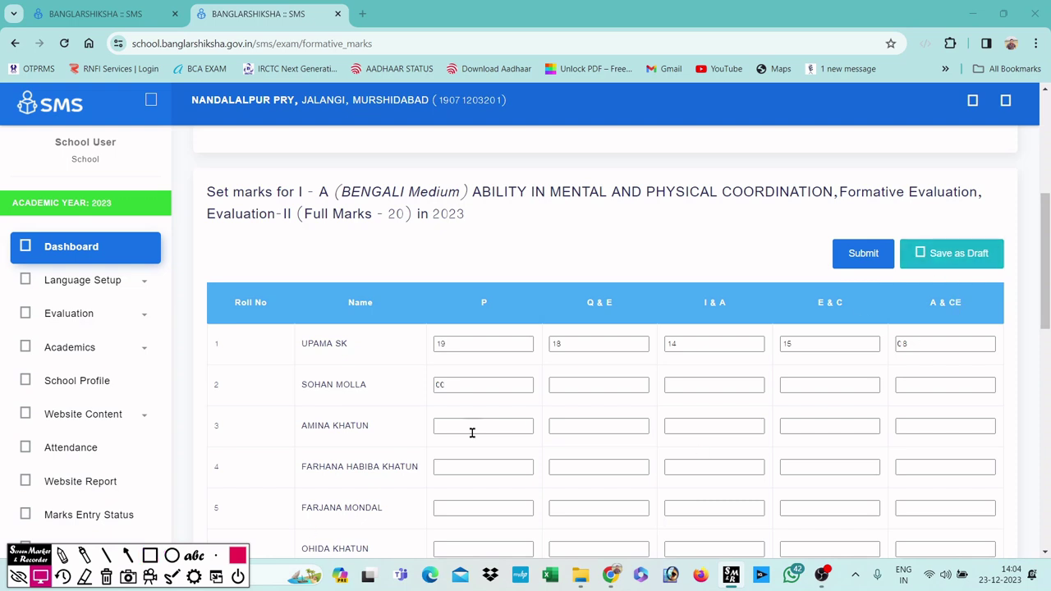
left_click(149, 556)
left_click_drag(902, 216, 1011, 290)
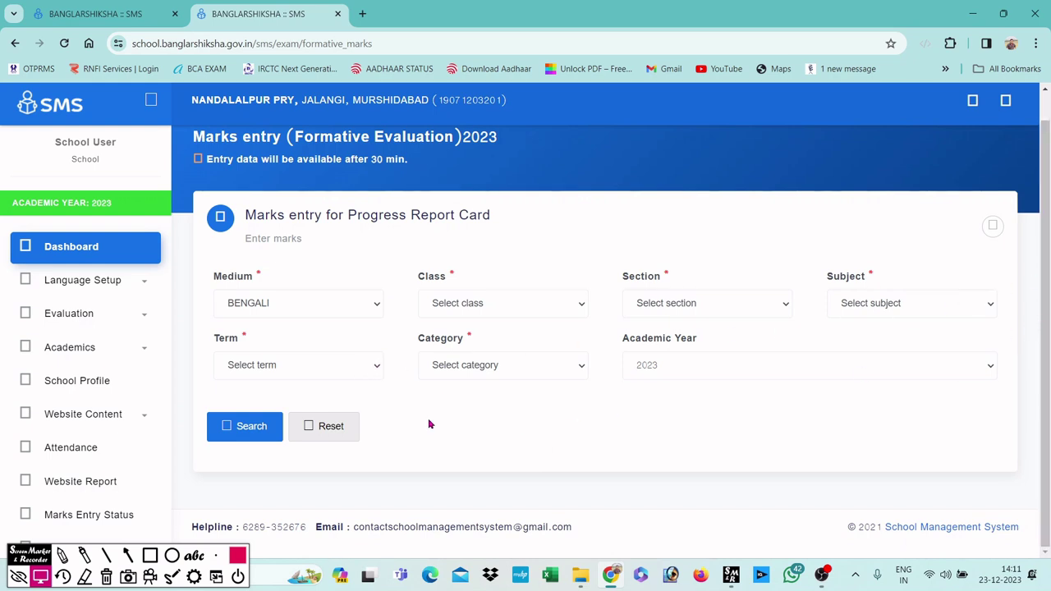
Step: Outline the Marks Entry(Summative) option under Evaluation with a rectangle and open the summative marks entry page
left_click(131, 315)
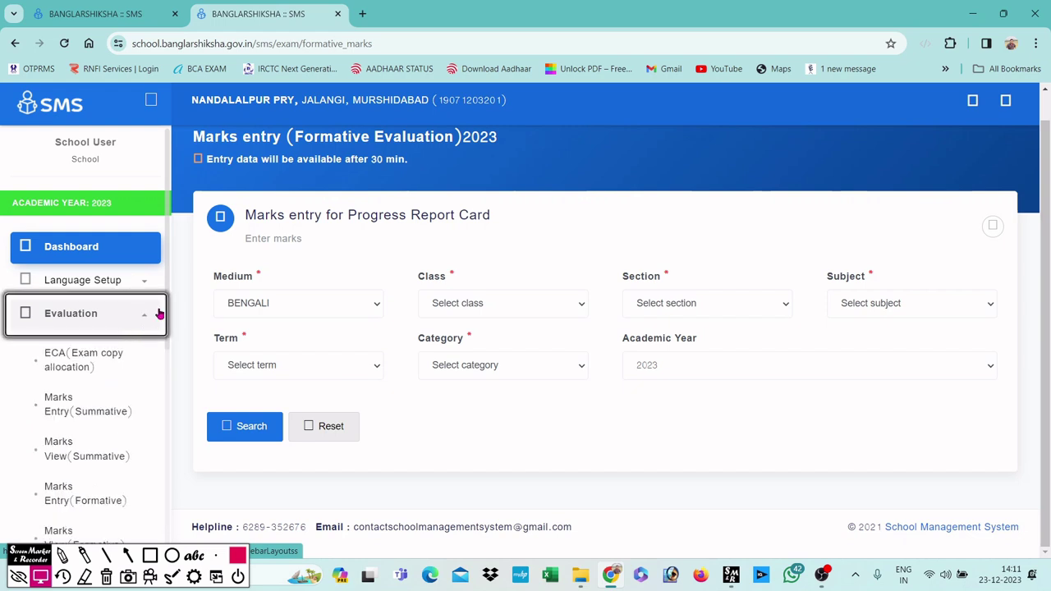
scroll(166, 324, "down", 1)
scroll(166, 323, "down", 1)
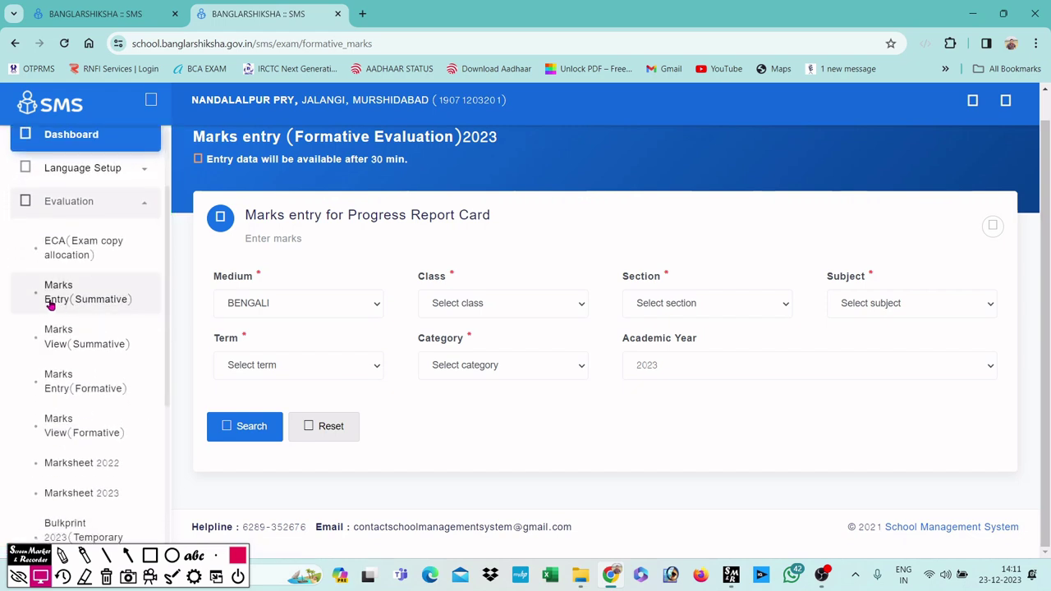
left_click(149, 556)
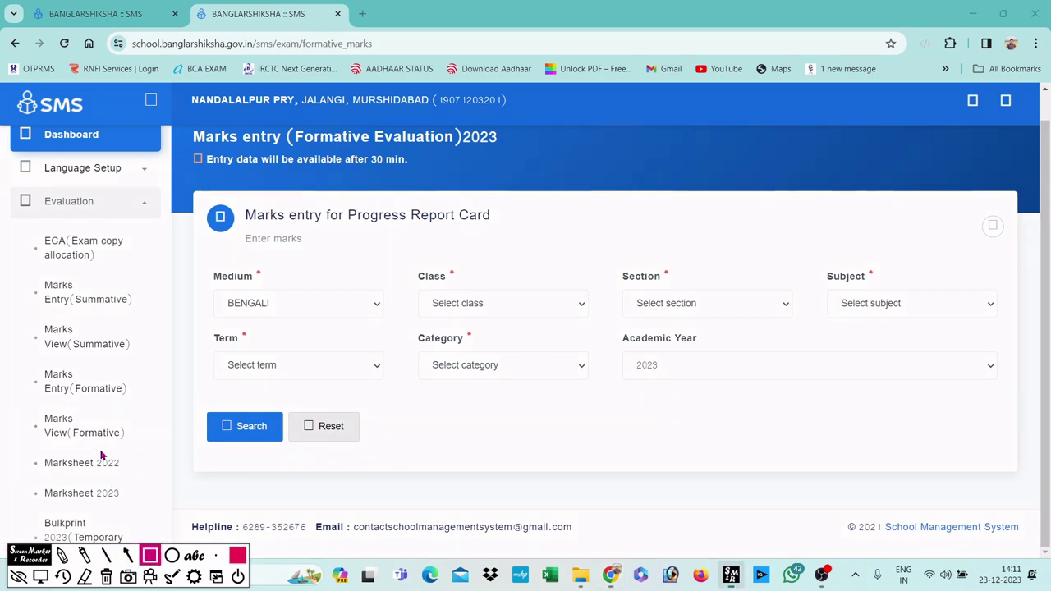
left_click_drag(31, 271, 166, 325)
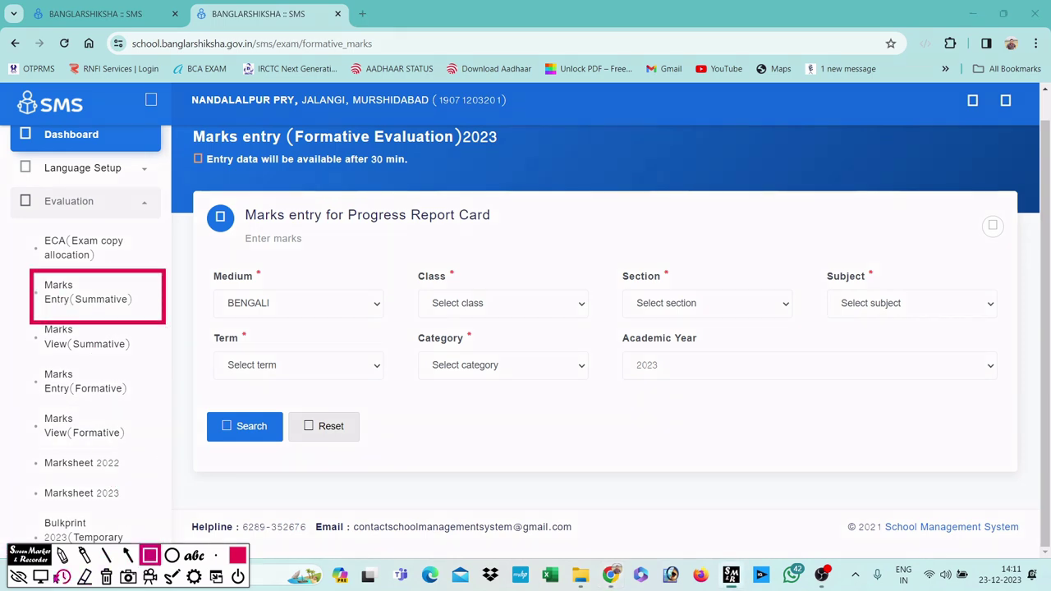
left_click(40, 577)
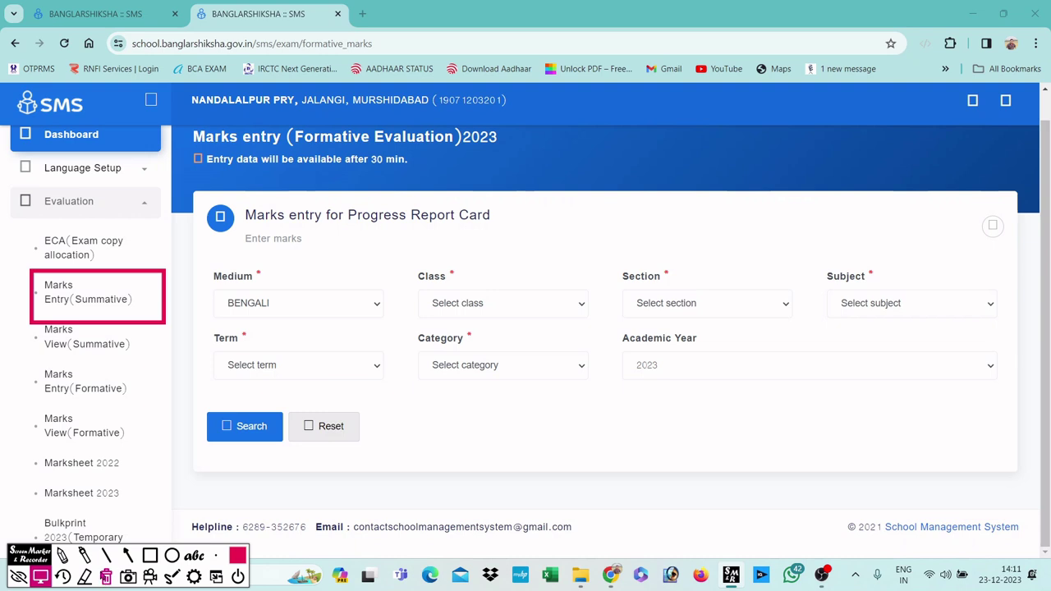
left_click(104, 306)
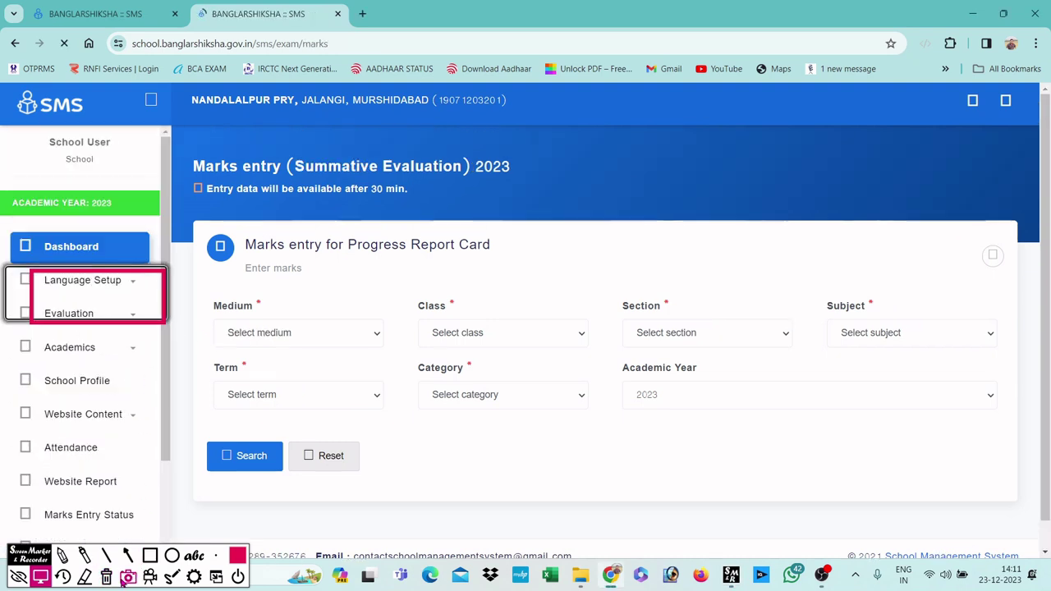
Step: Choose class I, section A, subject ABILITY IN MENTAL AND PHYSICAL COORDINATION and term Evaluation-I for the summative marks entry
scroll(468, 386, "down", 1)
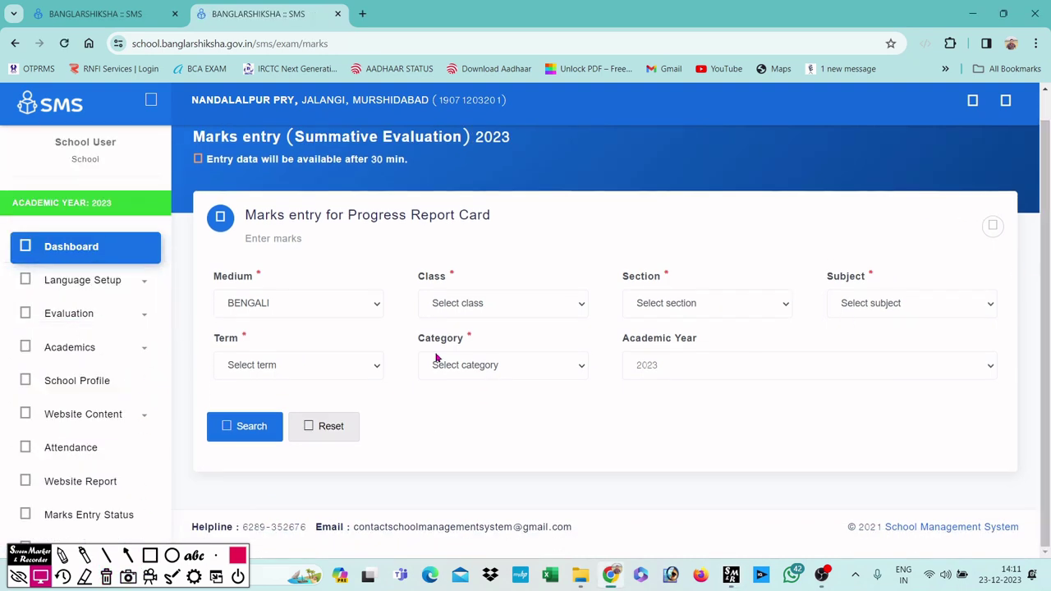
left_click(483, 310)
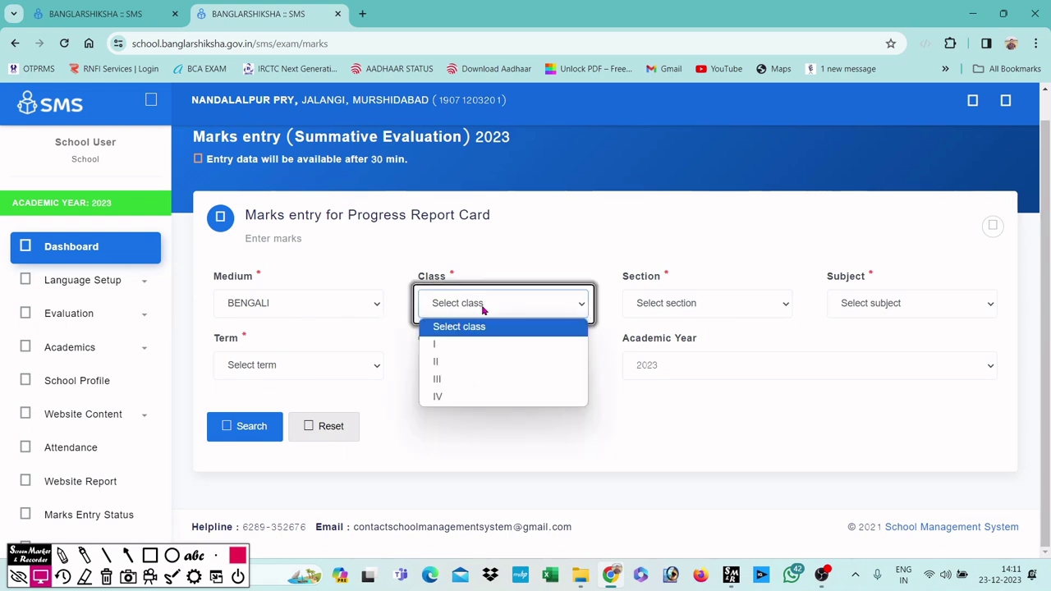
left_click(473, 347)
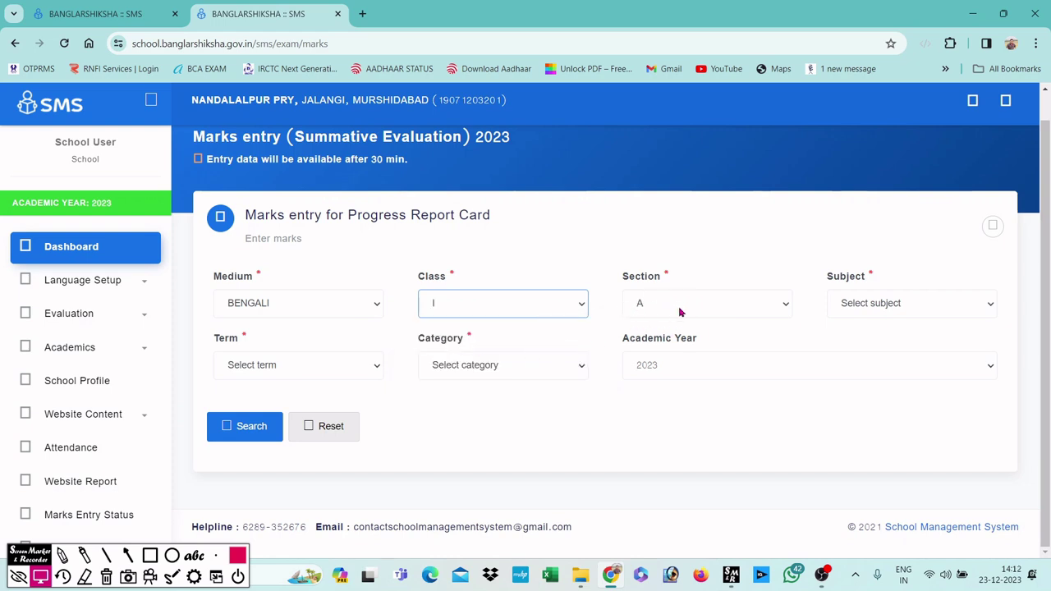
left_click(733, 316)
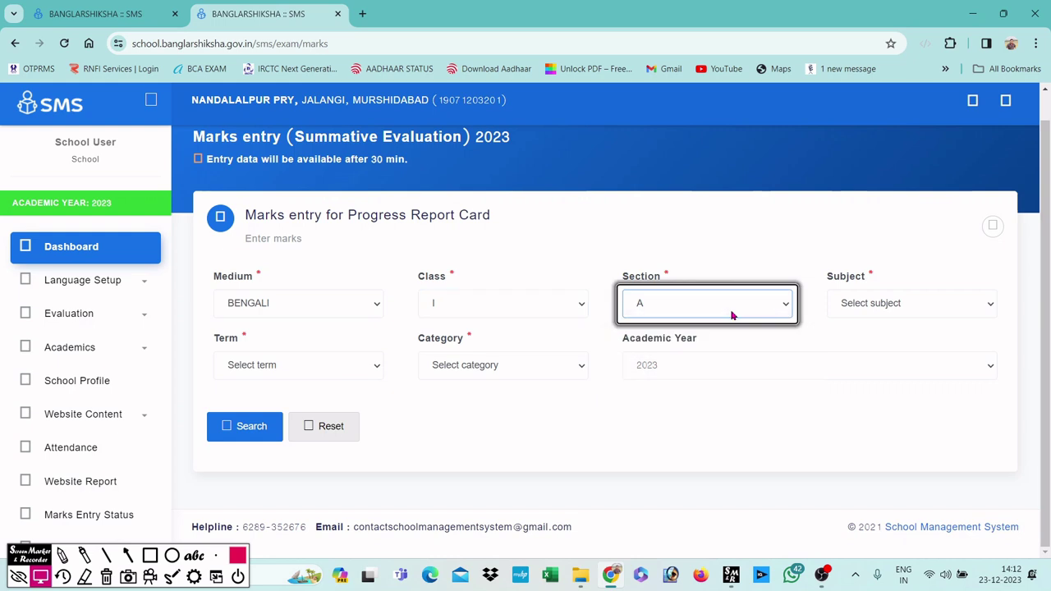
left_click(880, 309)
left_click(854, 342)
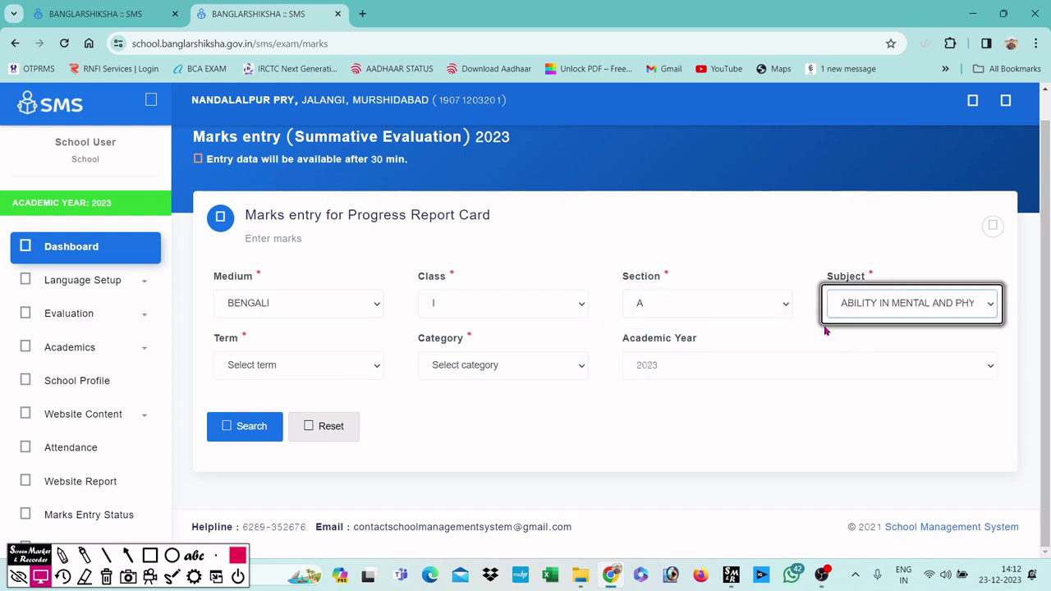
left_click(327, 367)
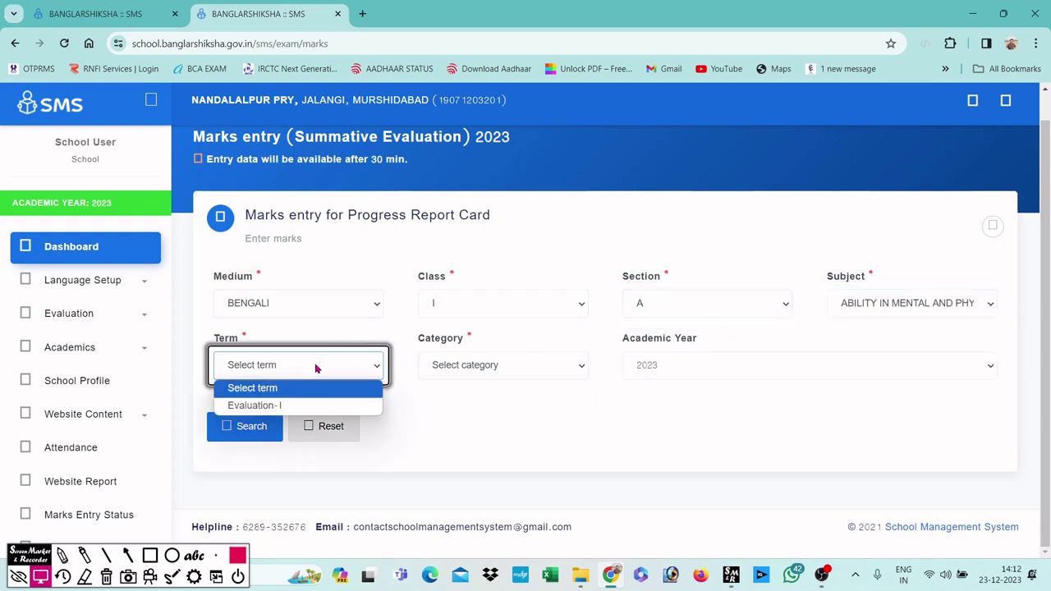
left_click(281, 405)
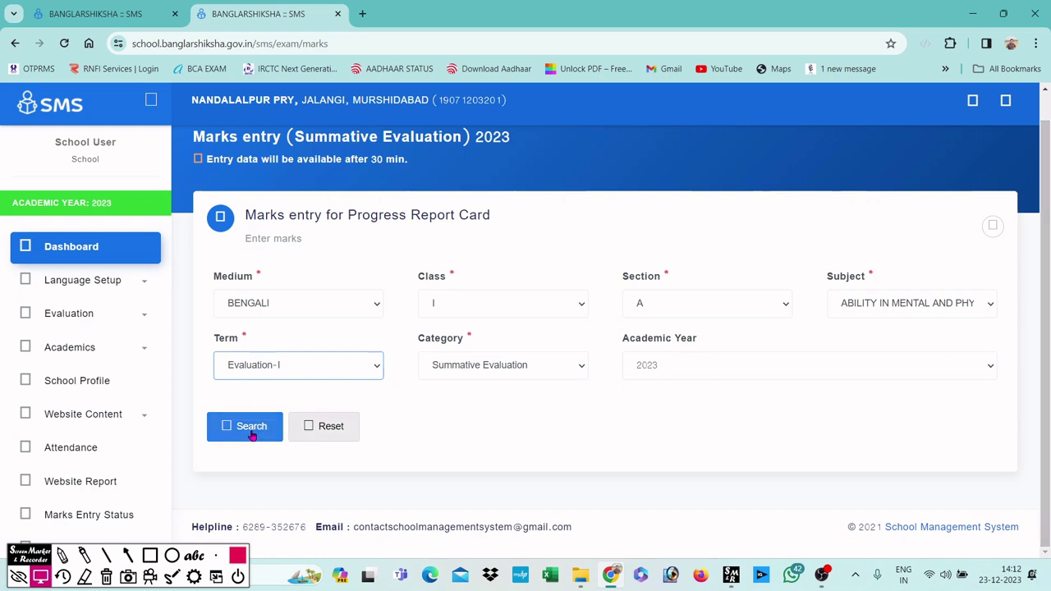
Step: Outline the Search button with a rectangle, clear the marking and search for the students' summative marks entry list
left_click(150, 556)
left_click_drag(205, 396, 338, 448)
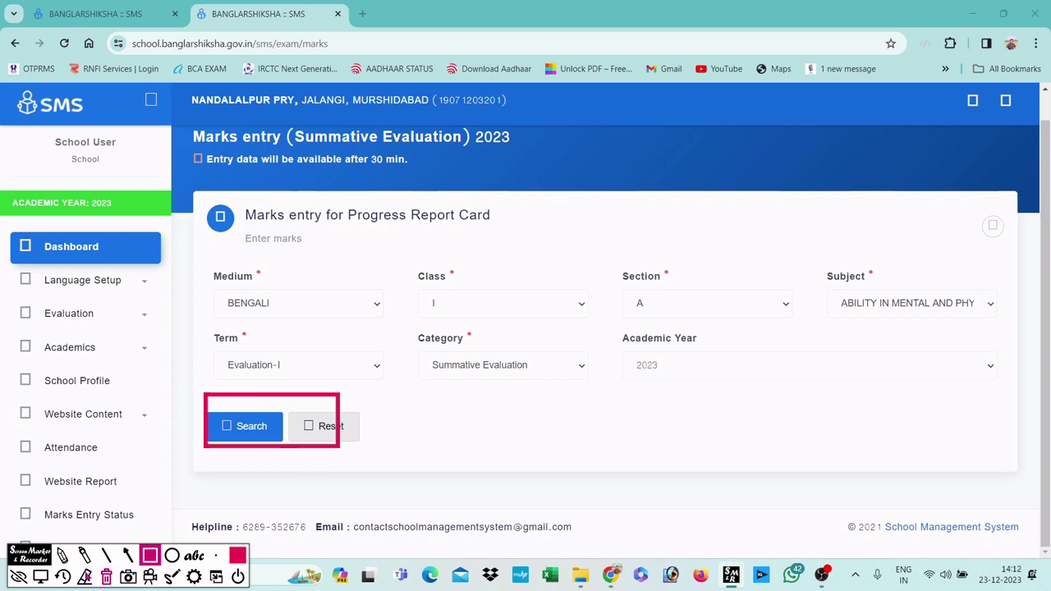
left_click(40, 576)
left_click(244, 427)
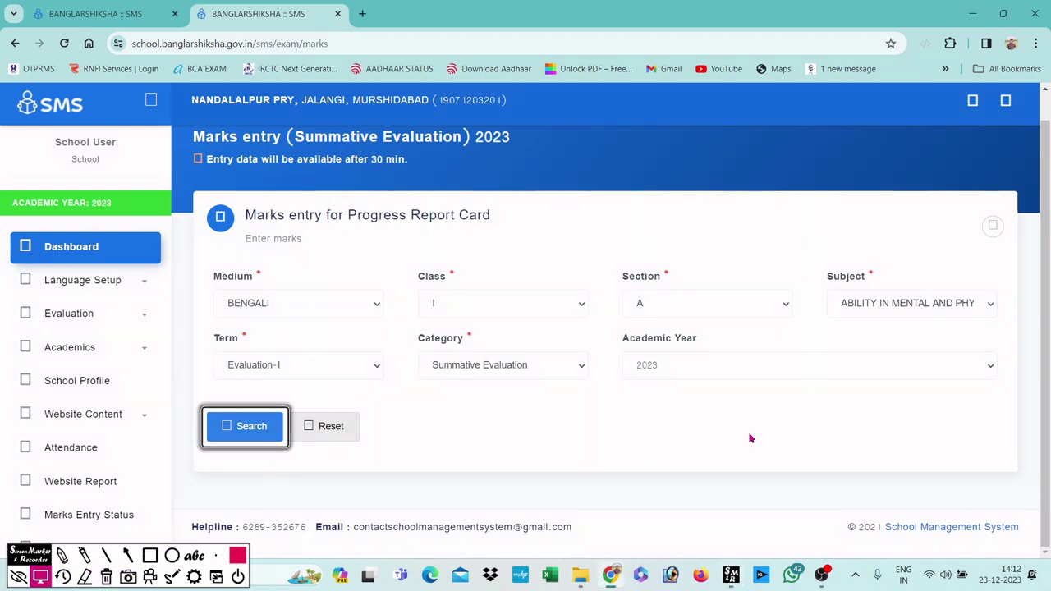
scroll(1049, 277, "down", 4)
scroll(1049, 277, "down", 1)
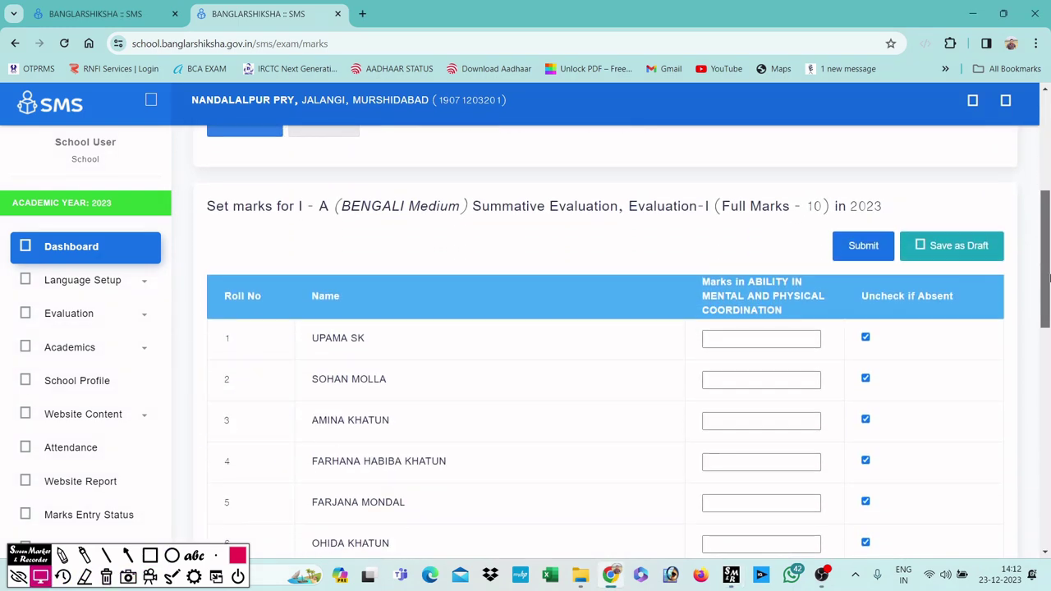
Step: Outline the Evaluation-I (Full Marks - 10) in 2023 part of the marks heading with a rectangle and clear the marking
left_click_drag(1049, 281, 1049, 284)
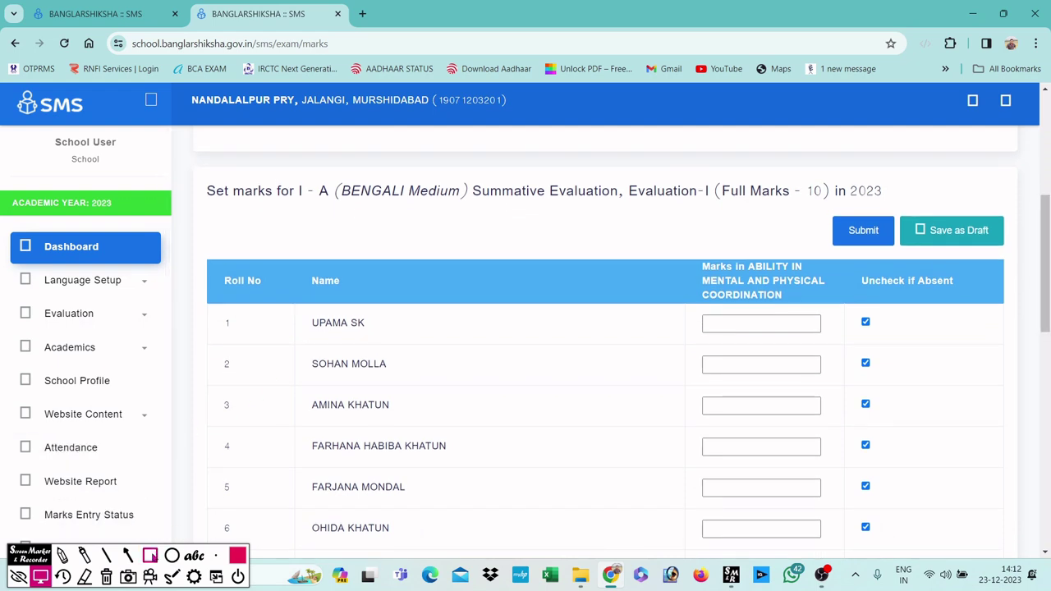
left_click(150, 556)
mouse_move(641, 160)
left_mouse_down()
mouse_move(694, 208)
mouse_move(908, 220)
left_mouse_up()
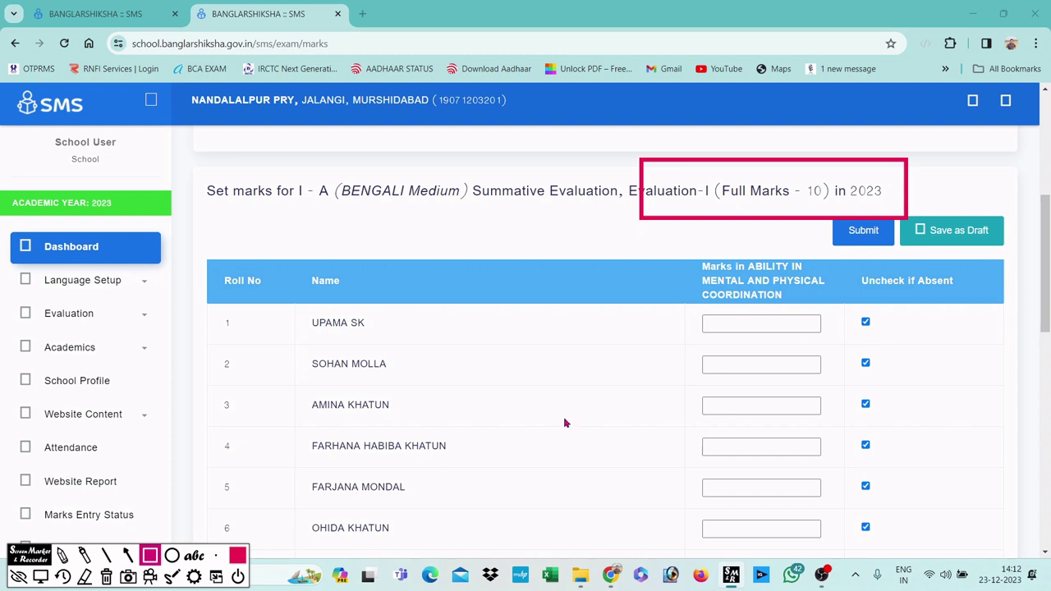
left_click(106, 577)
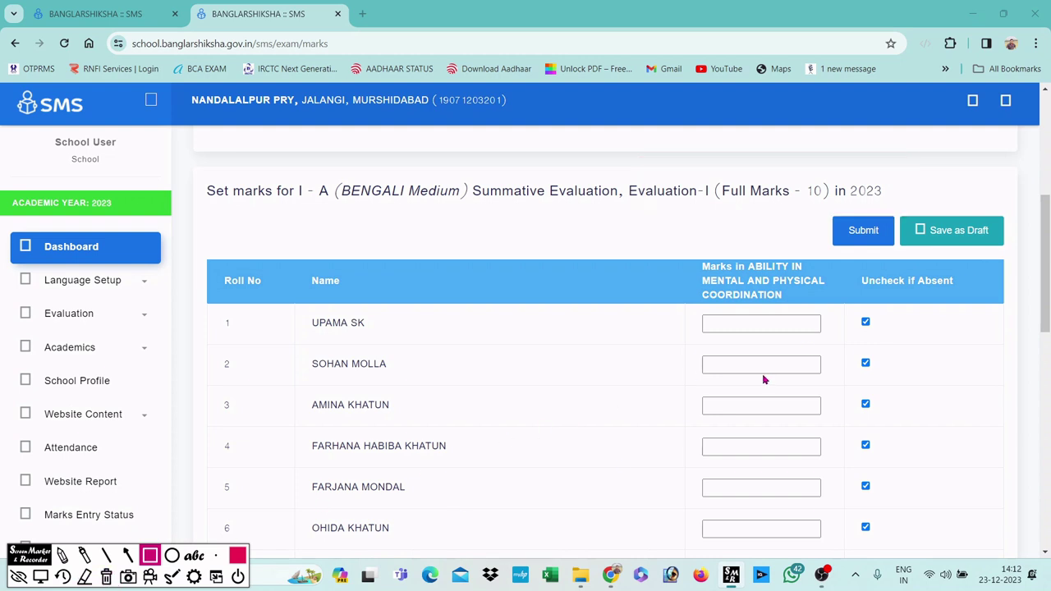
left_click(41, 577)
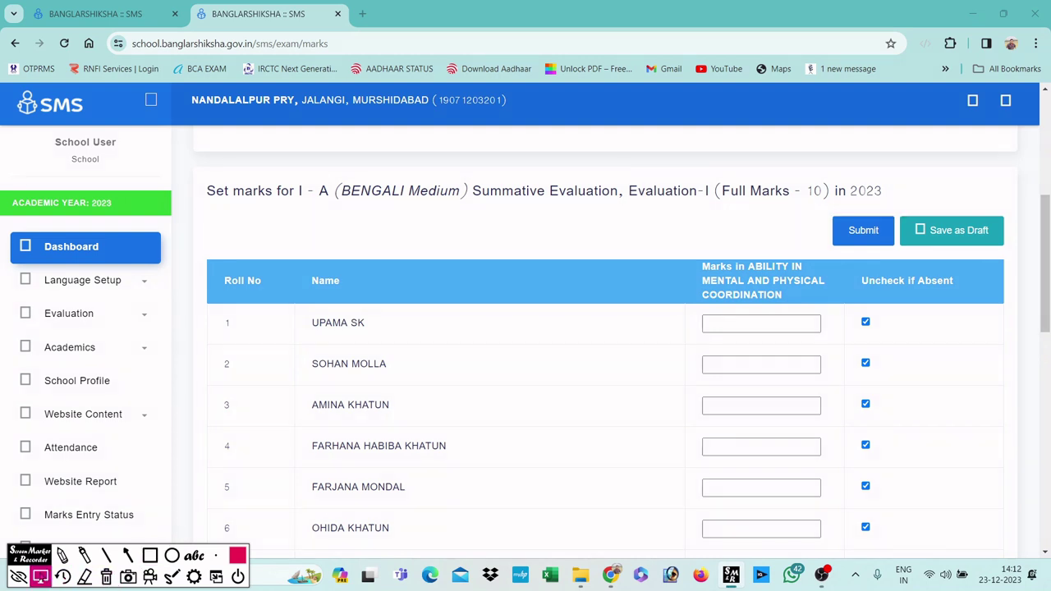
Step: Enter summative marks 08, 09, 09, 08, 07 and 08 for rolls 1 to 6, 07 or 08 for the rest, and save them as a draft
left_click(746, 326)
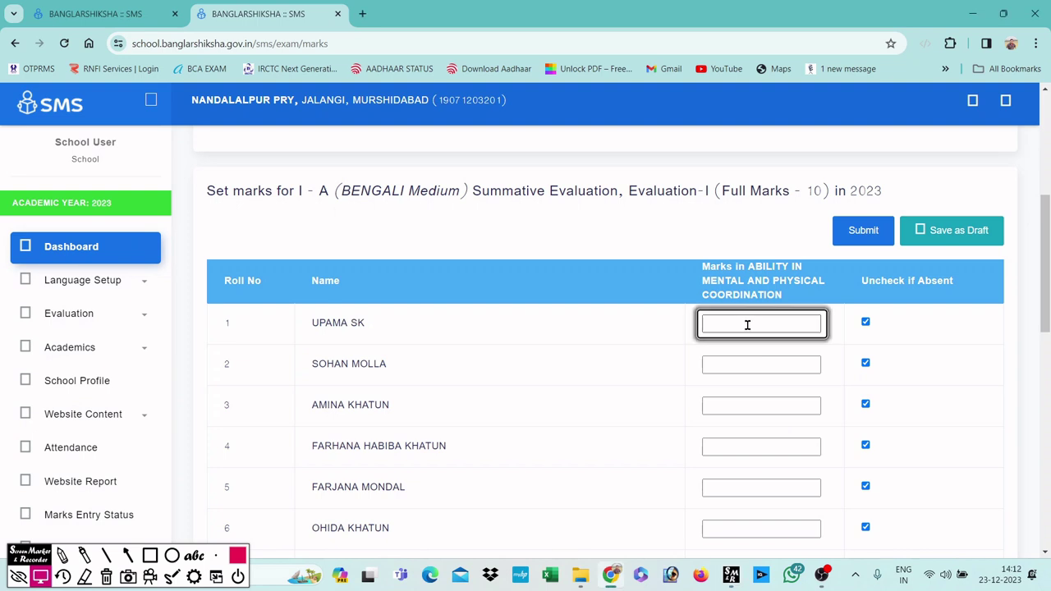
type("08")
key("Tab")
type("09")
key("Tab")
type("09")
key("Tab")
type("8")
key("Tab")
type("7")
key("Tab")
type("8")
key("Tab")
type("7")
type("07\t08\t07\t08\t07\t08\t07\t07\t08\t07\t07")
left_click_drag(1048, 449, 1046, 290)
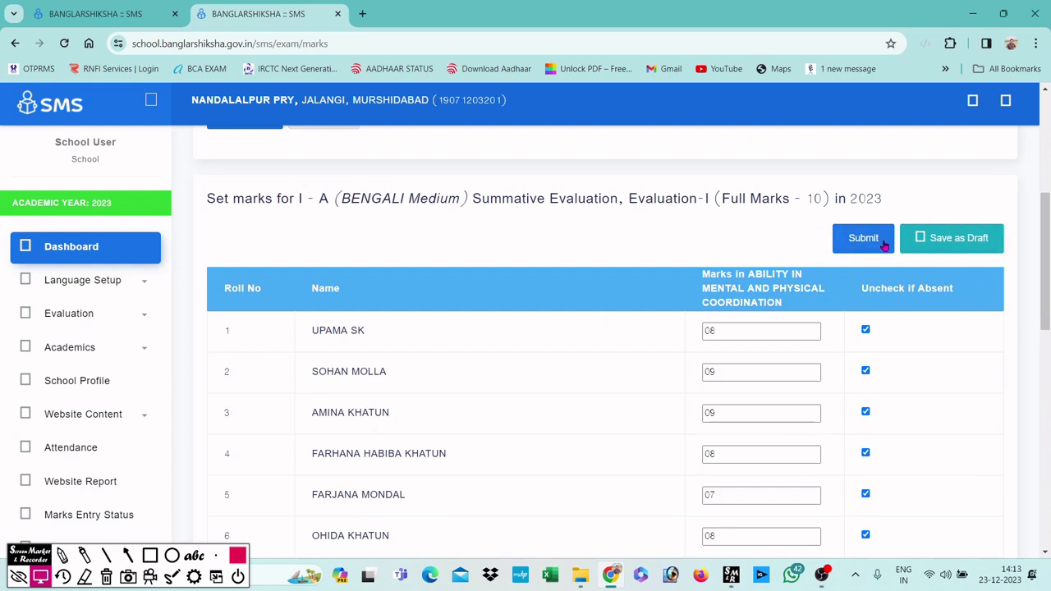
left_click_drag(1049, 246, 1048, 213)
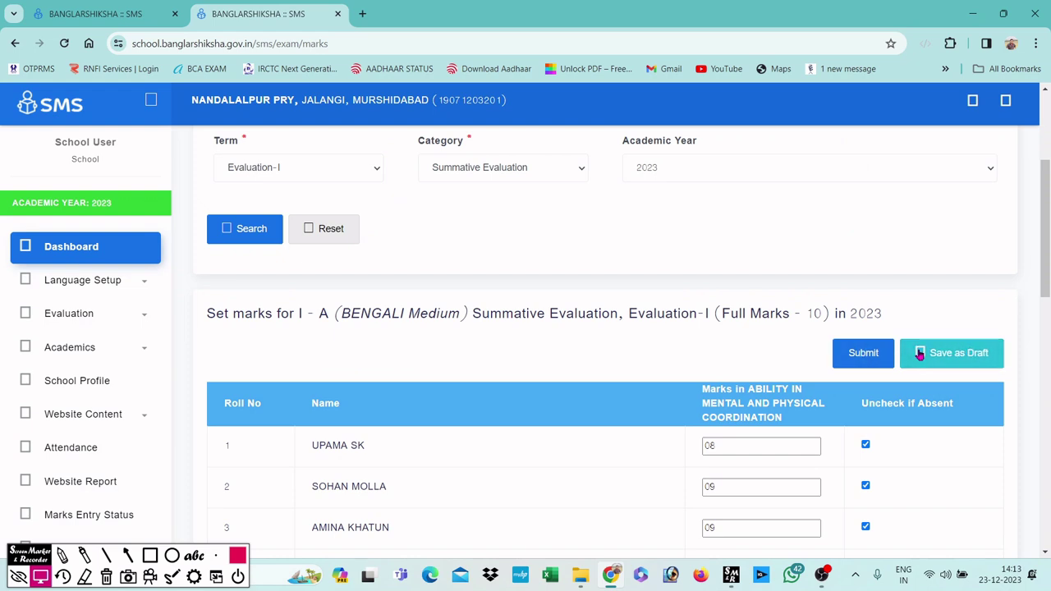
left_click(950, 362)
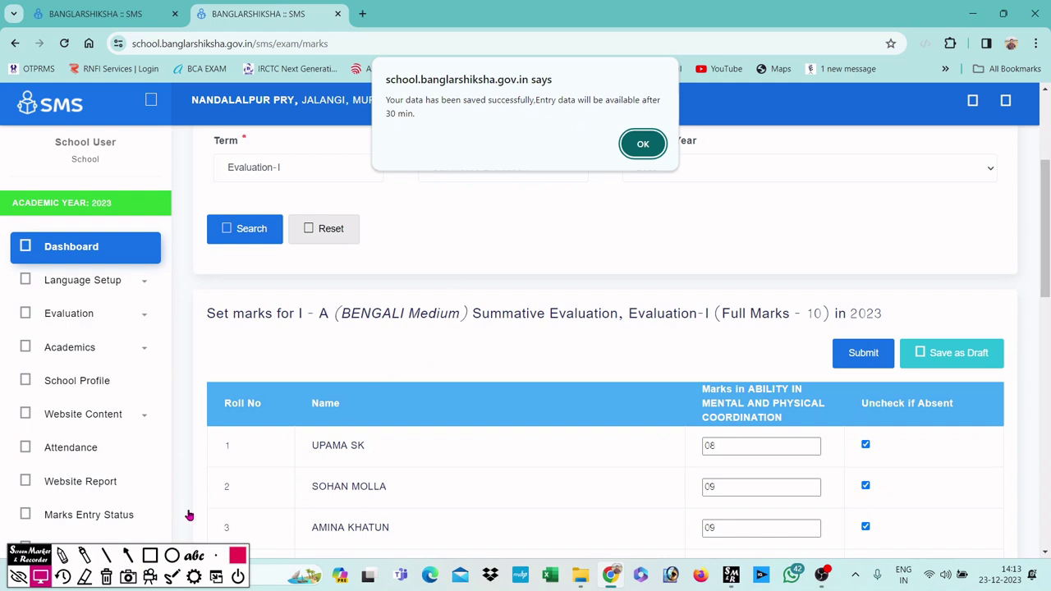
Step: Outline the text of the save message with a rectangle, clear the marking and dismiss the message
left_click(150, 556)
mouse_move(376, 89)
left_mouse_down()
mouse_move(493, 123)
mouse_move(669, 121)
mouse_move(668, 132)
left_mouse_up()
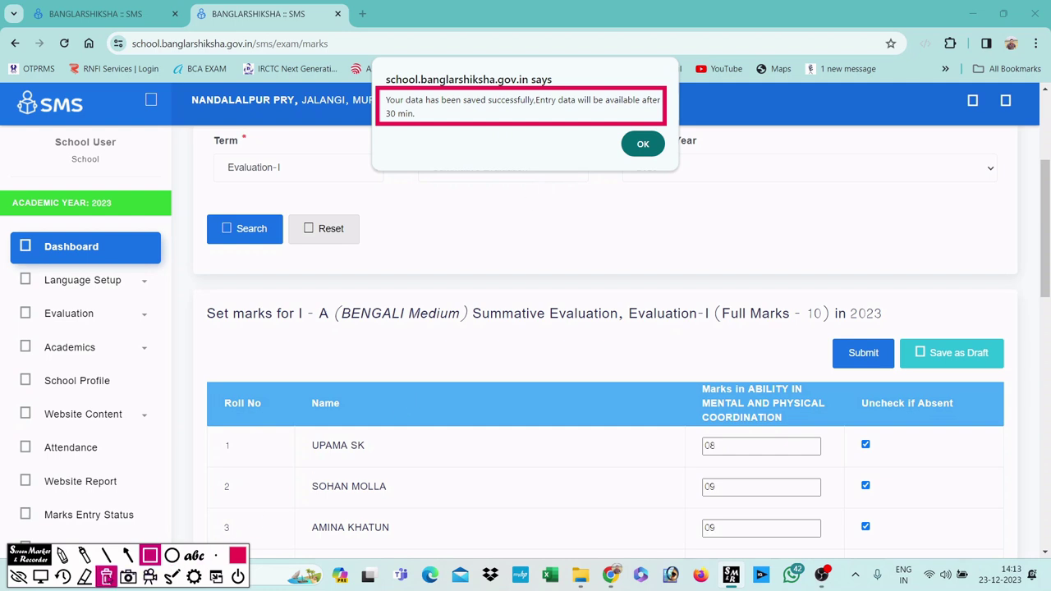
left_click(106, 577)
left_click(40, 577)
left_click(644, 144)
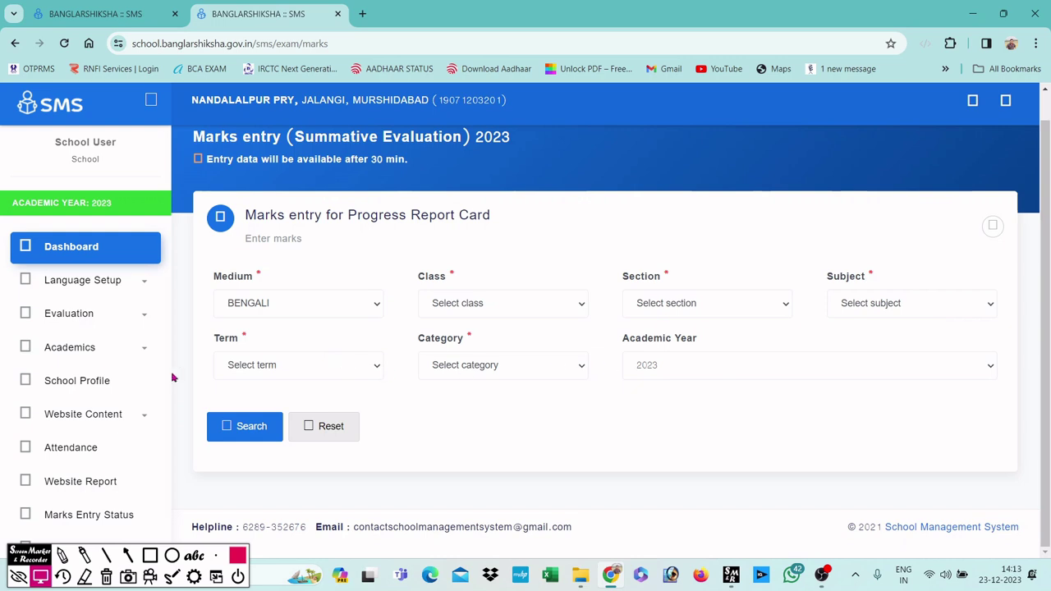
Step: Expand Evaluation, outline the Marksheet 2022, Marksheet 2023 and Bulkprint 2023 options, add pen strokes at both marksheets and clear the markings
left_click(137, 324)
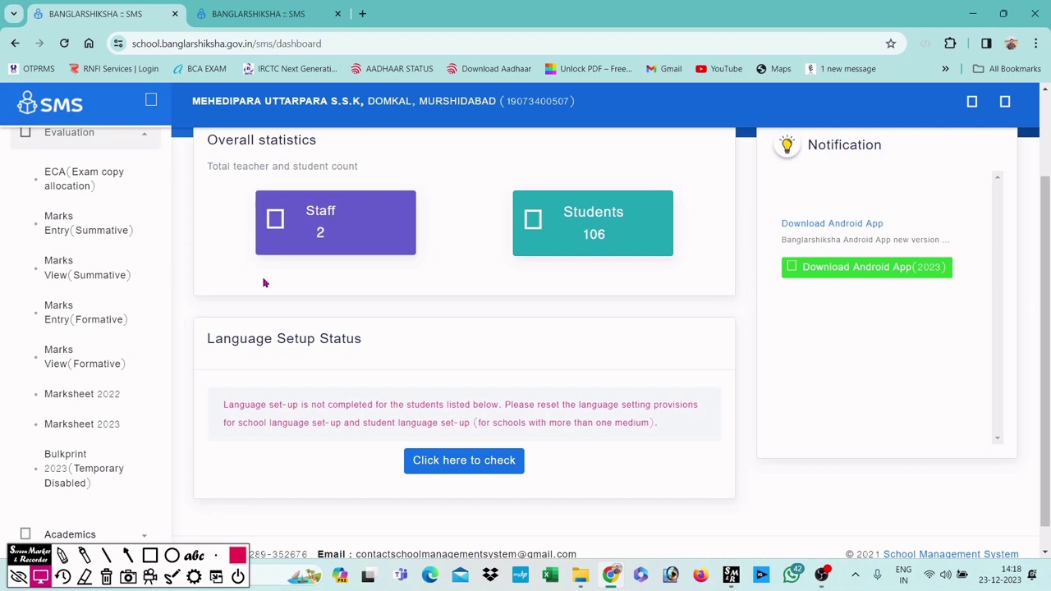
left_click(150, 556)
mouse_move(23, 378)
left_mouse_down()
mouse_move(66, 447)
mouse_move(145, 494)
left_mouse_up()
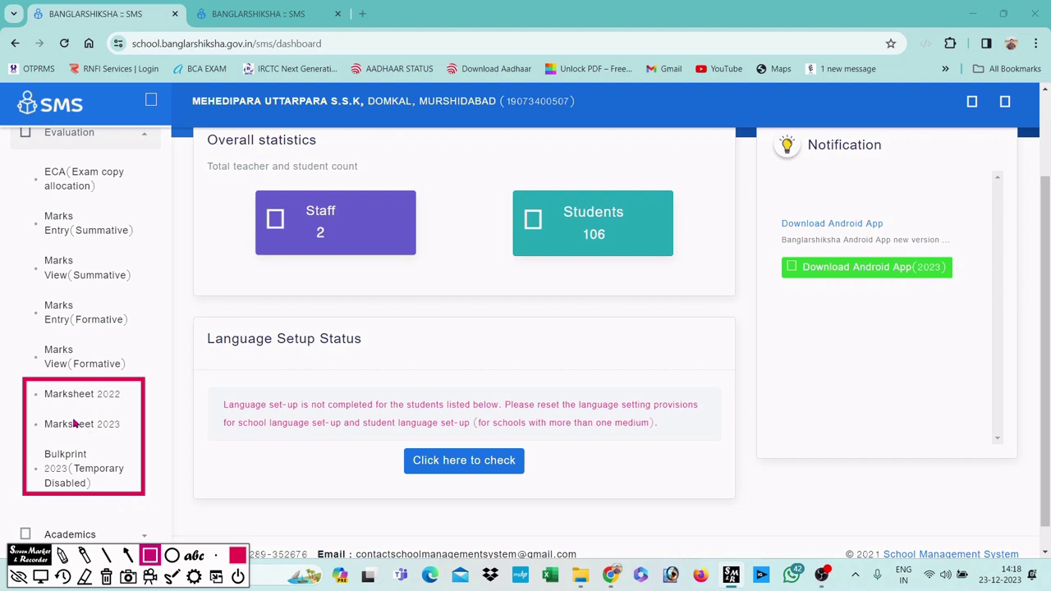
left_click(63, 556)
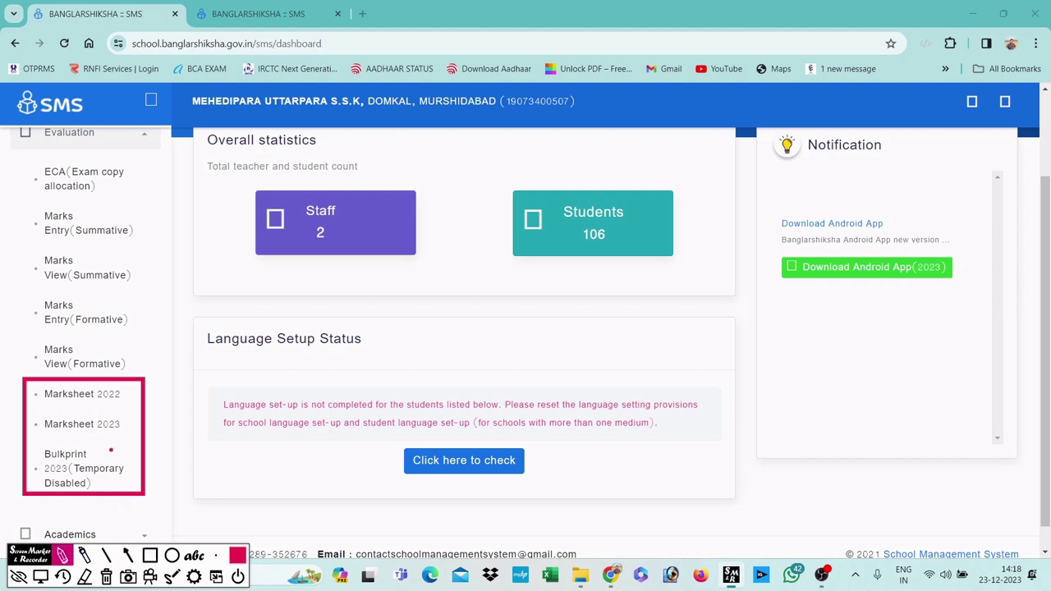
left_click_drag(97, 405, 205, 359)
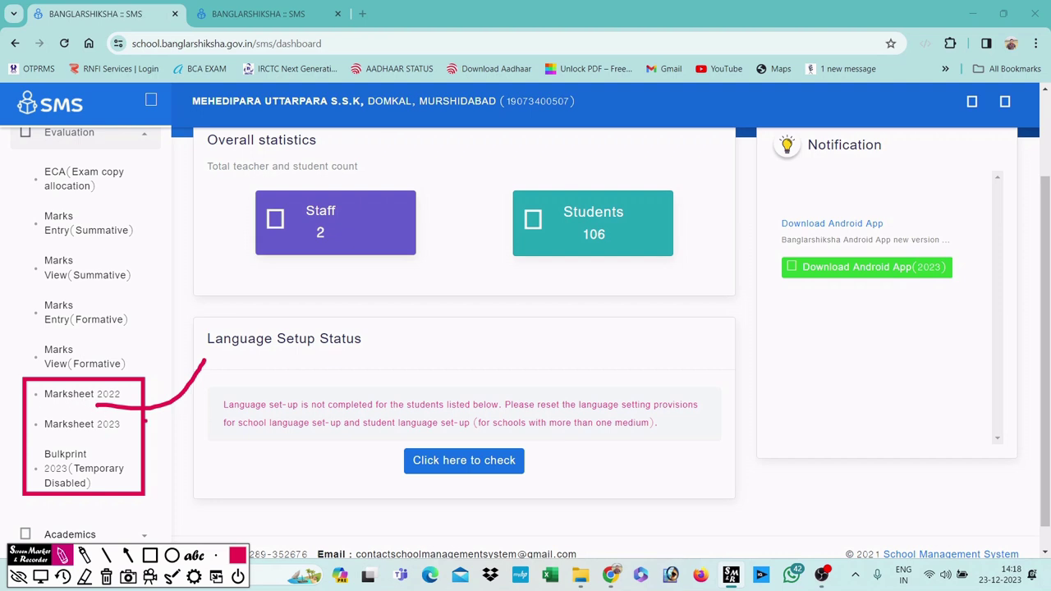
mouse_move(109, 438)
left_mouse_down()
mouse_move(142, 428)
mouse_move(195, 371)
left_mouse_up()
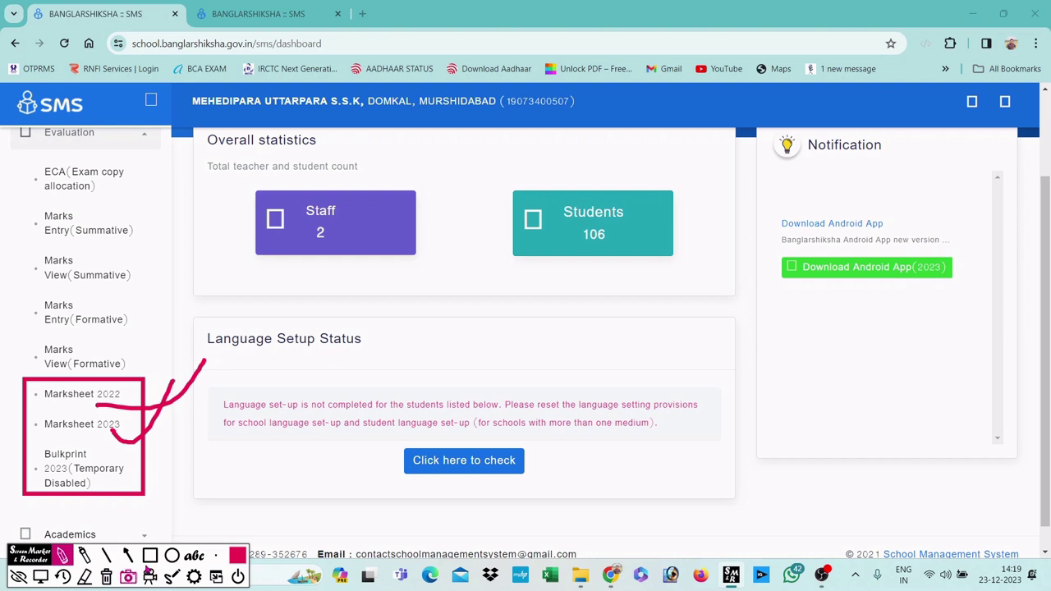
left_click(149, 555)
left_click(106, 576)
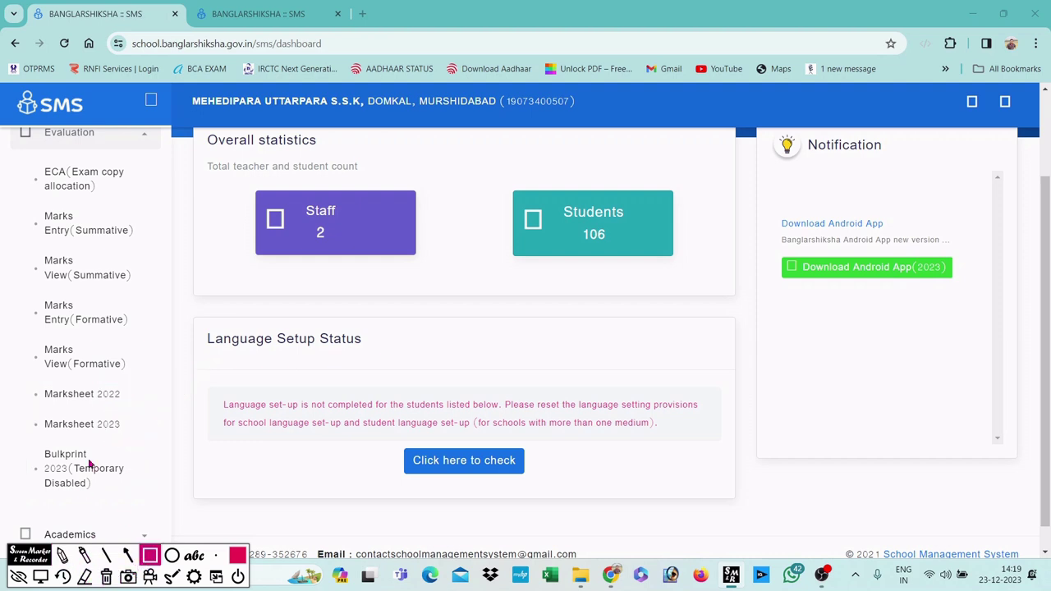
left_click(40, 577)
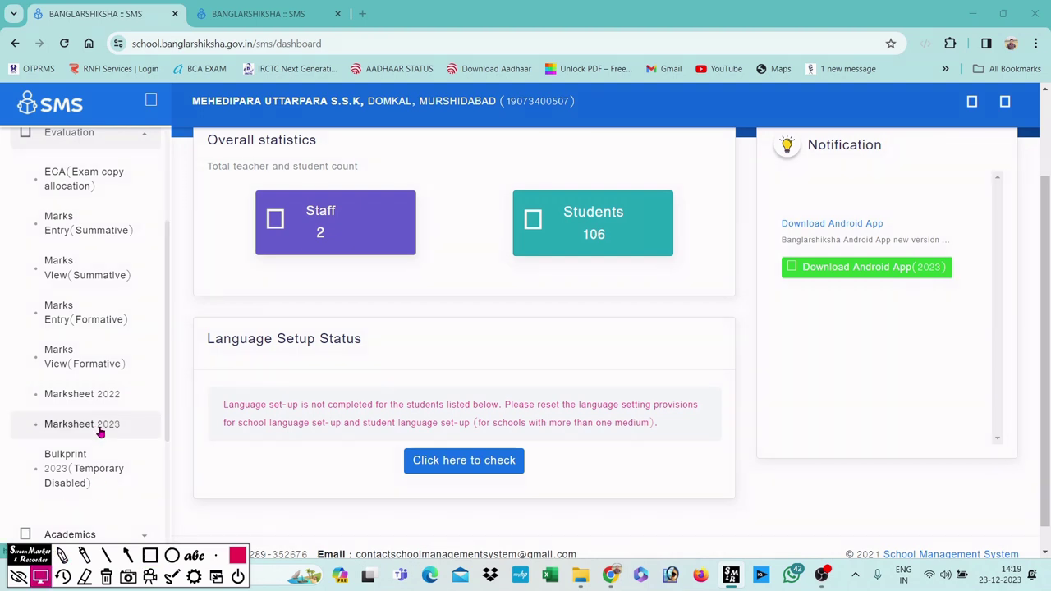
Step: Open Marksheet 2023 and search for the progress report cards of CLASS I, section A
left_click(83, 424)
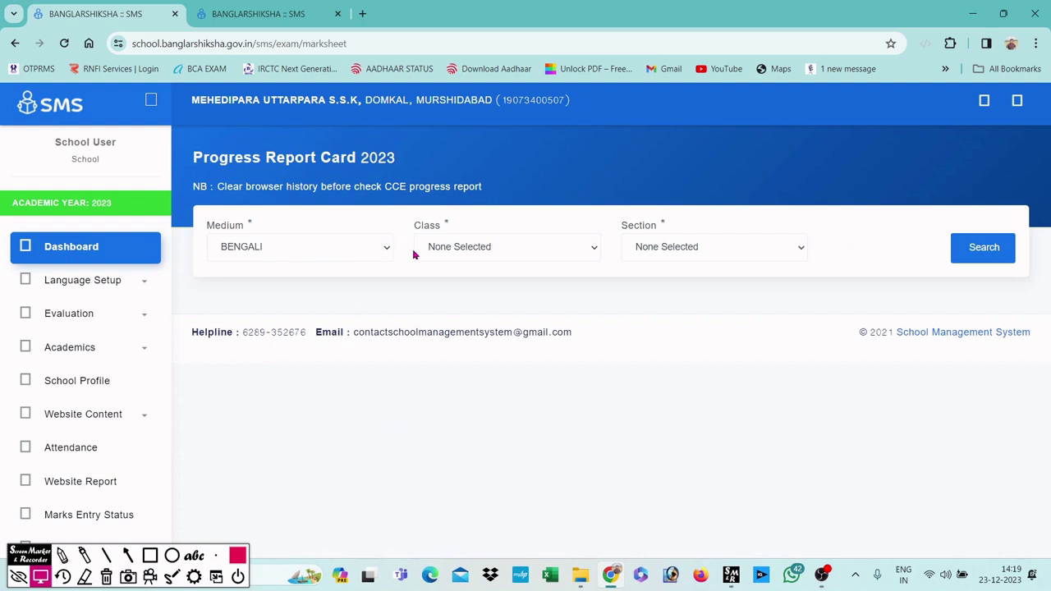
left_click(490, 251)
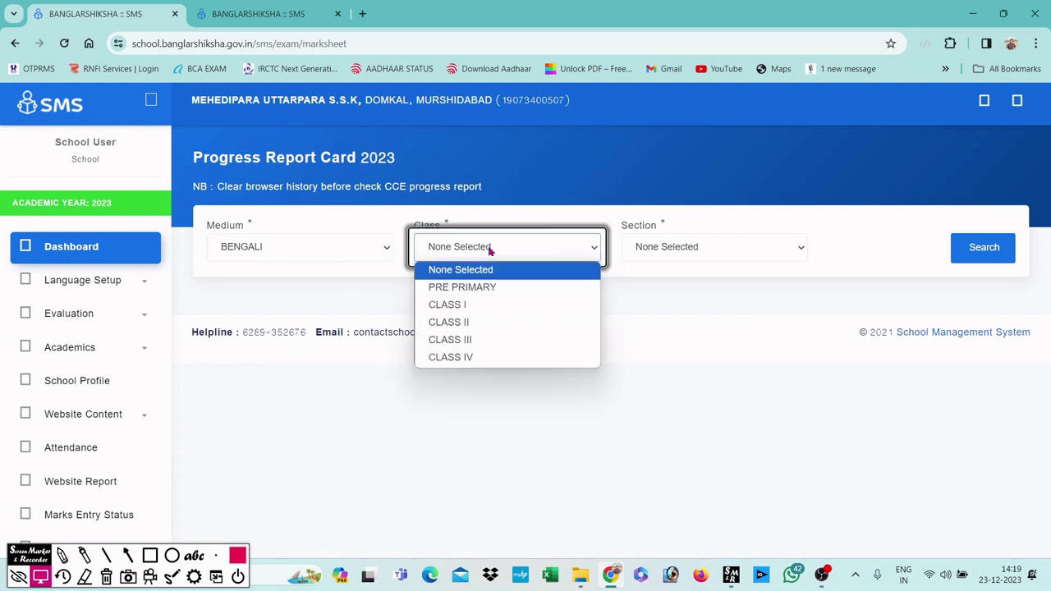
left_click(480, 312)
left_click(693, 246)
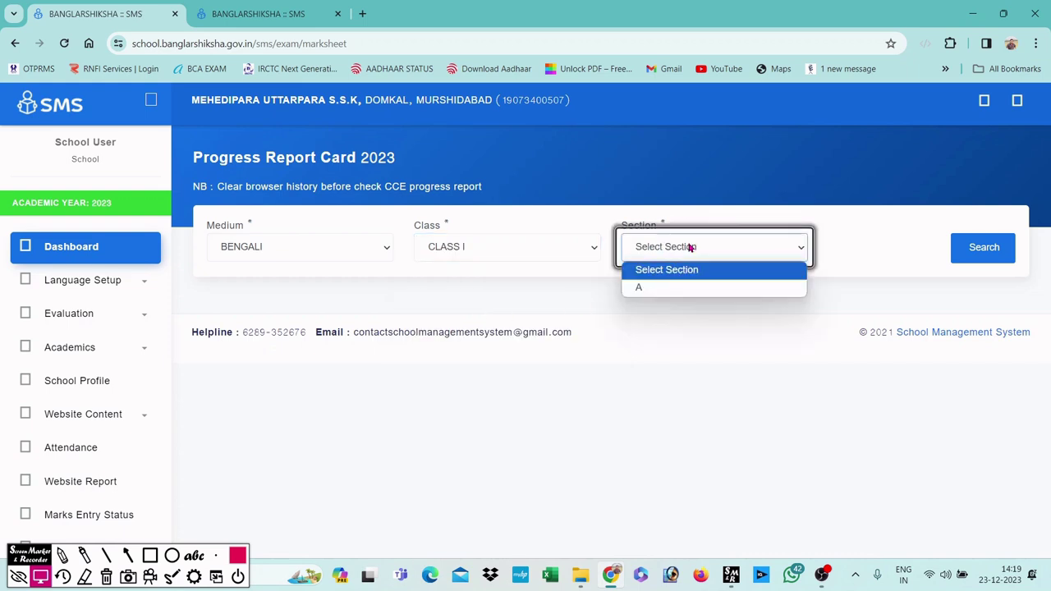
left_click(671, 292)
left_click(1003, 248)
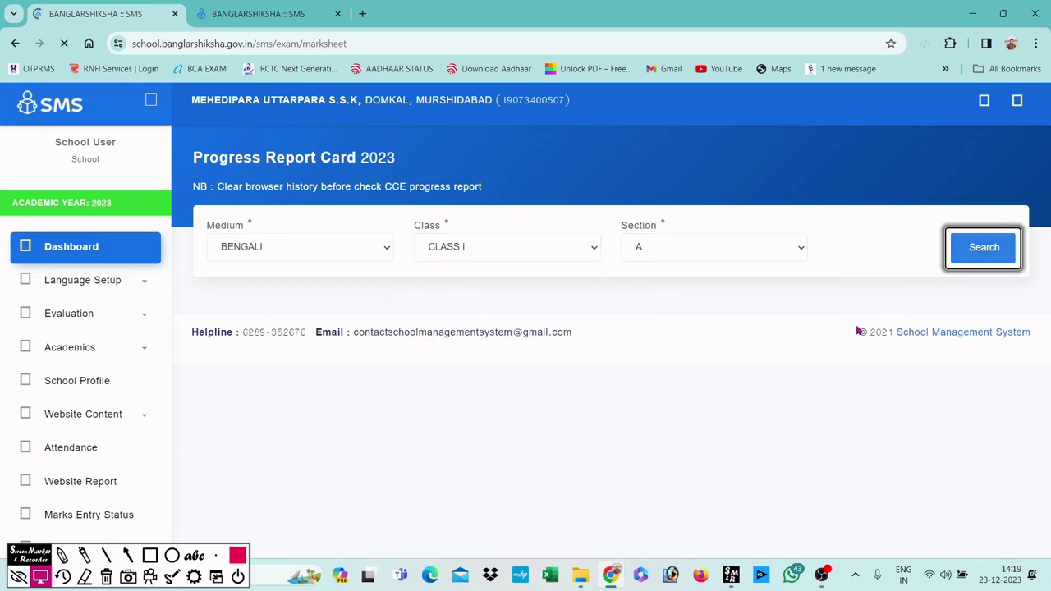
scroll(903, 329, "down", 2)
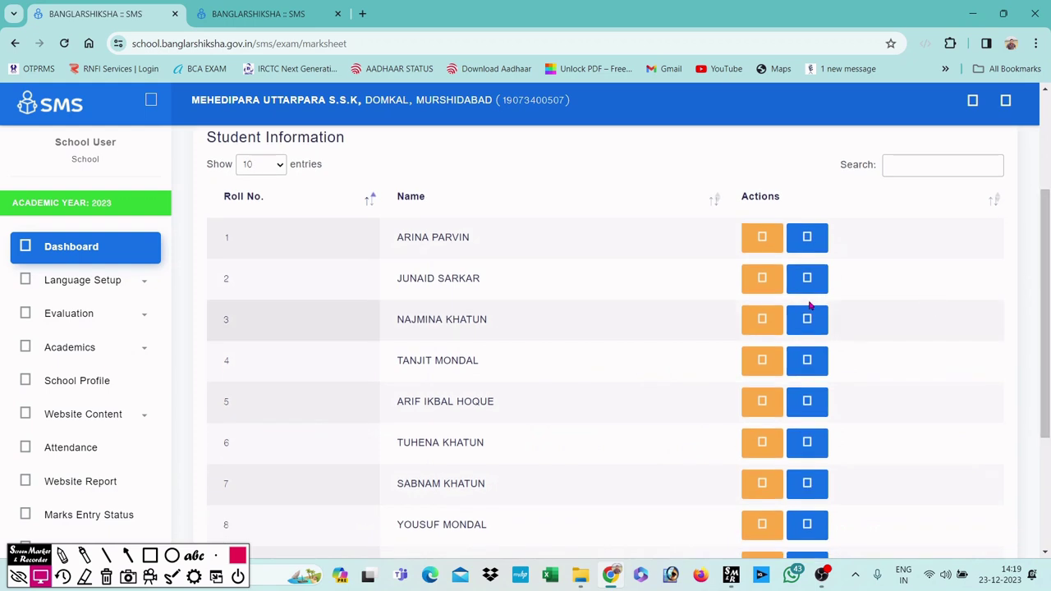
Step: Outline the Roll No., Name and Actions columns of the student list with rectangles and clear the markings
left_click(149, 556)
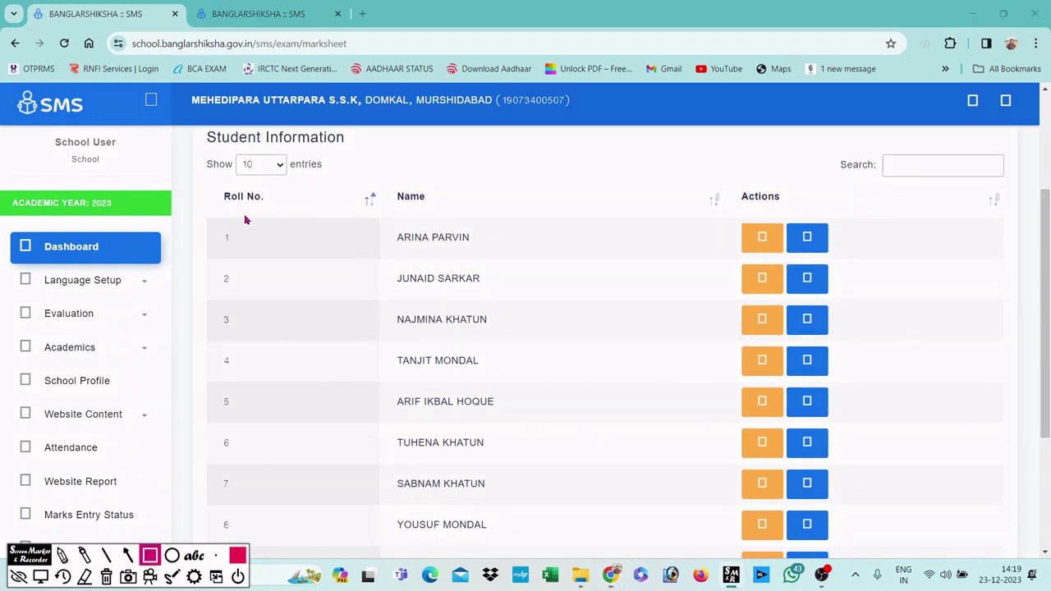
left_click_drag(206, 199, 297, 421)
left_click_drag(371, 187, 561, 491)
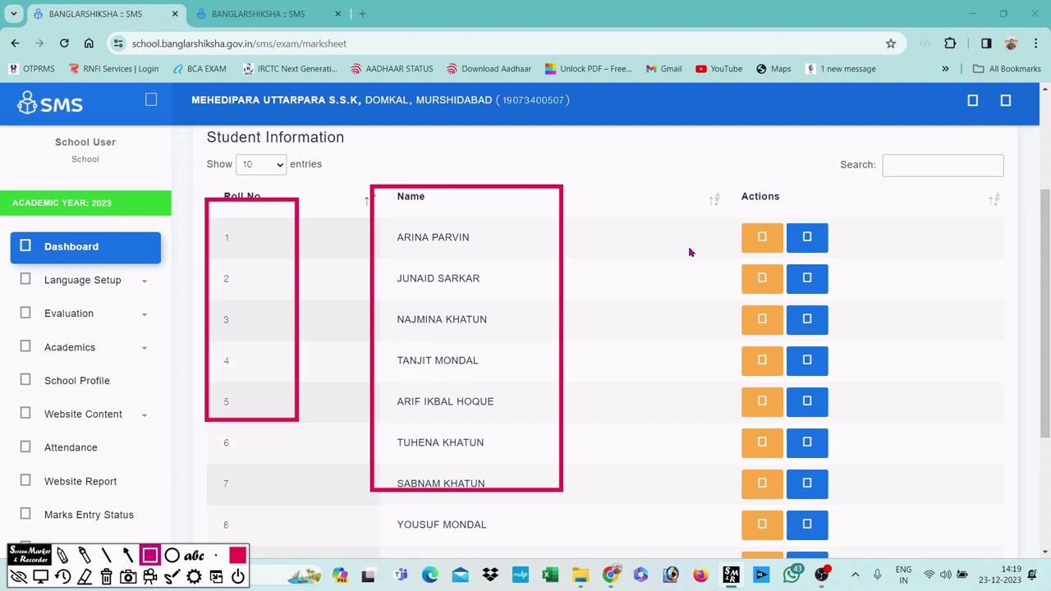
left_click_drag(783, 187, 851, 473)
left_click(106, 577)
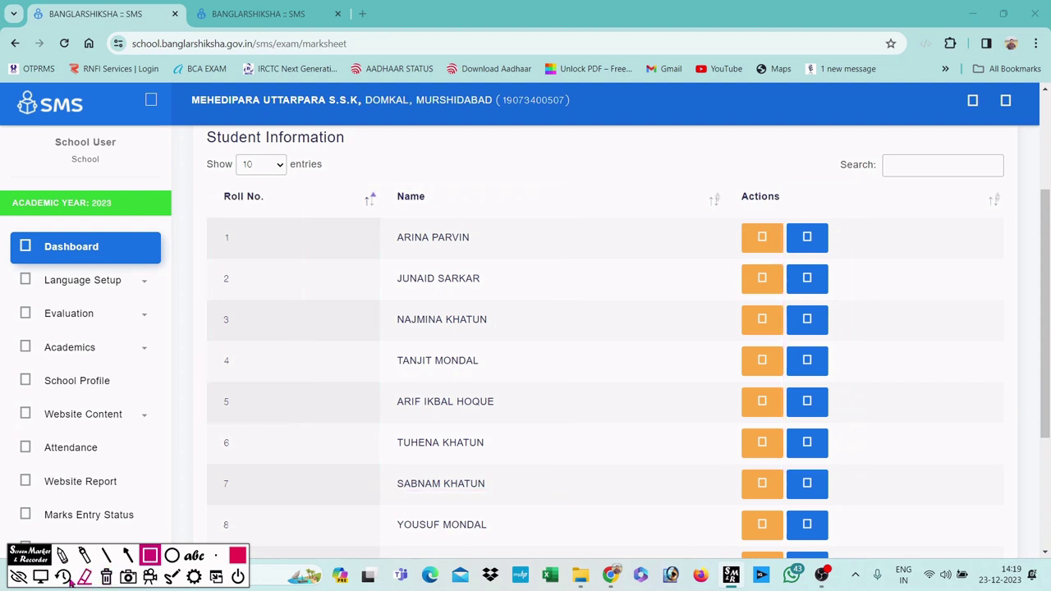
left_click(40, 578)
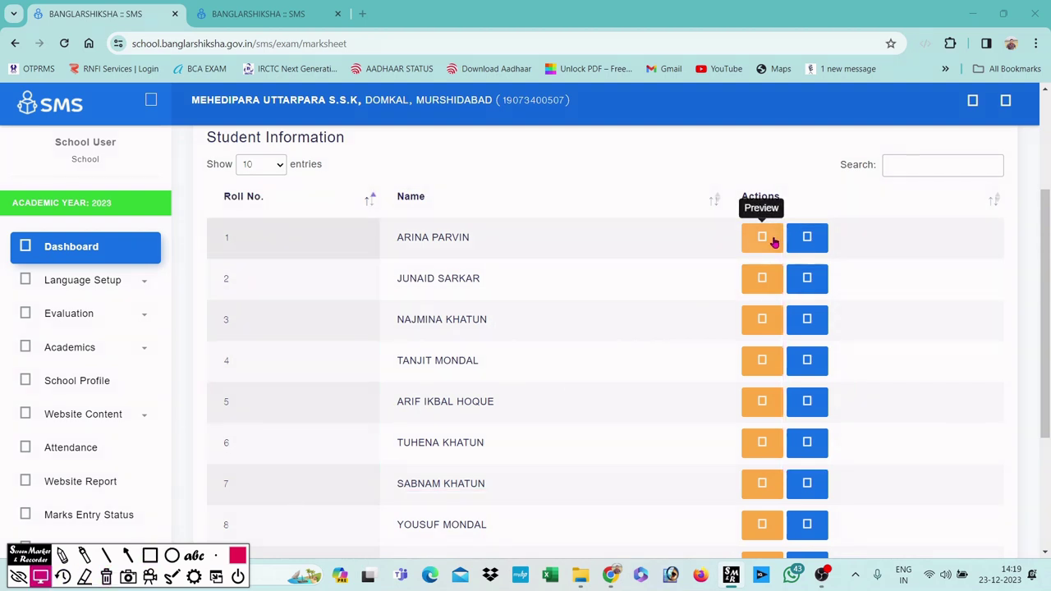
Step: Outline the Preview buttons and the Print buttons of the first three students with rectangles and clear the markings
left_click(150, 556)
mouse_move(725, 216)
left_mouse_down()
mouse_move(799, 370)
mouse_move(783, 343)
left_mouse_up()
left_click(41, 577)
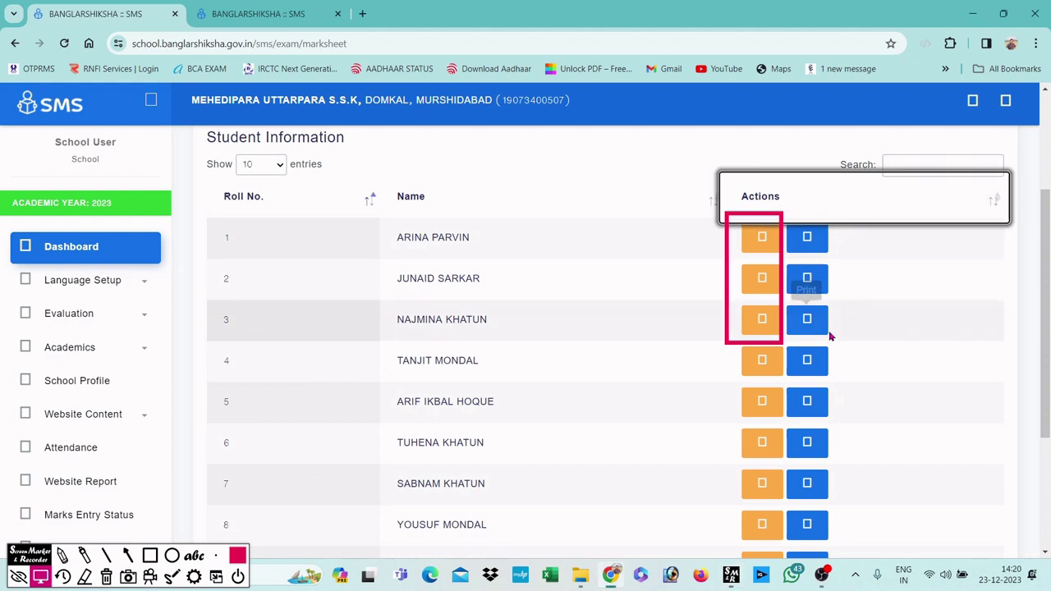
left_click(150, 556)
left_click_drag(777, 187, 846, 346)
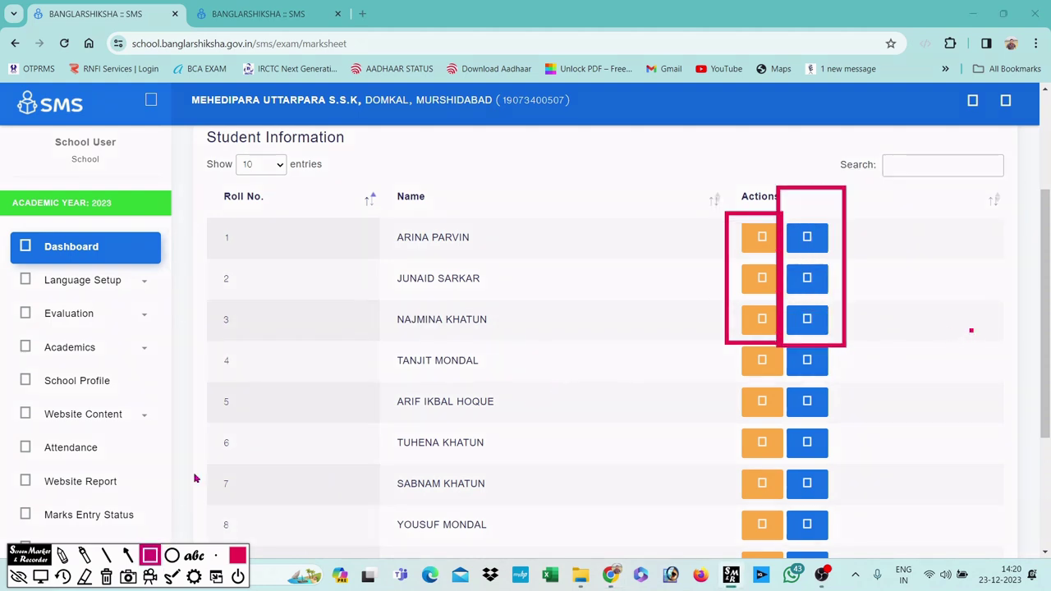
left_click(40, 576)
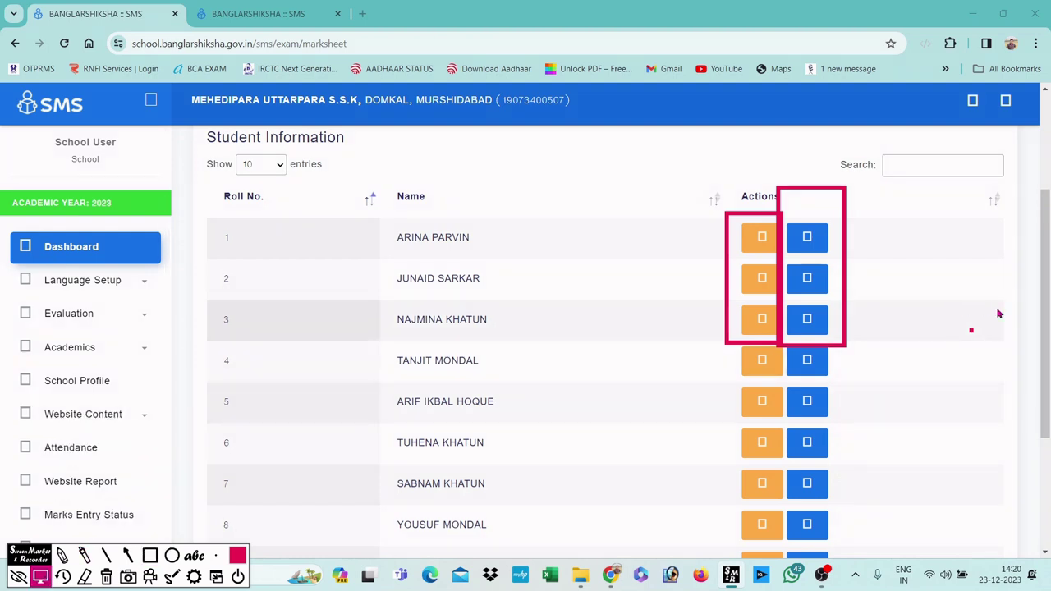
scroll(120, 465, "up", 2)
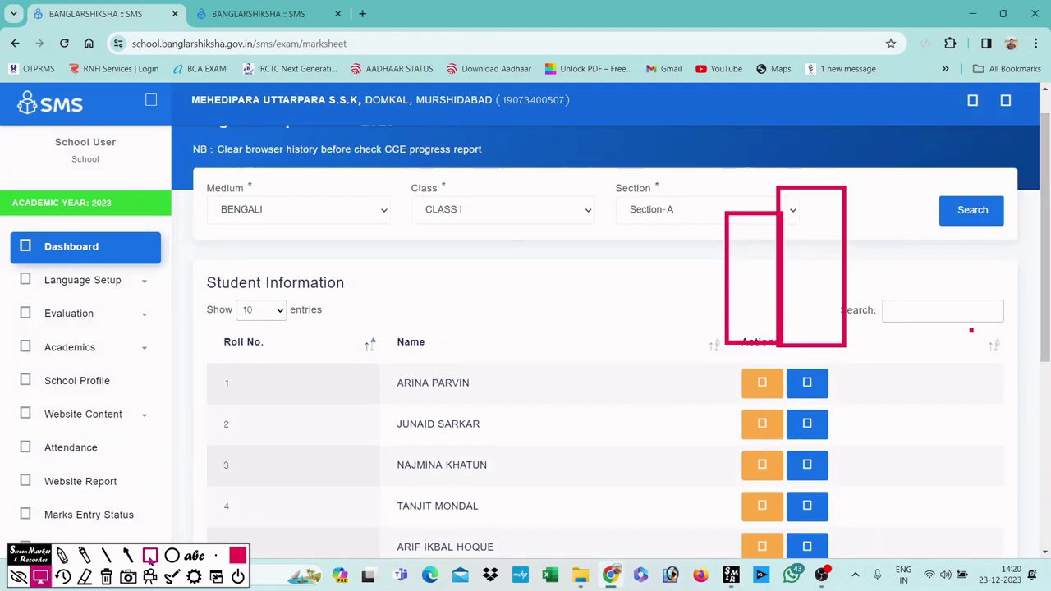
left_click(106, 577)
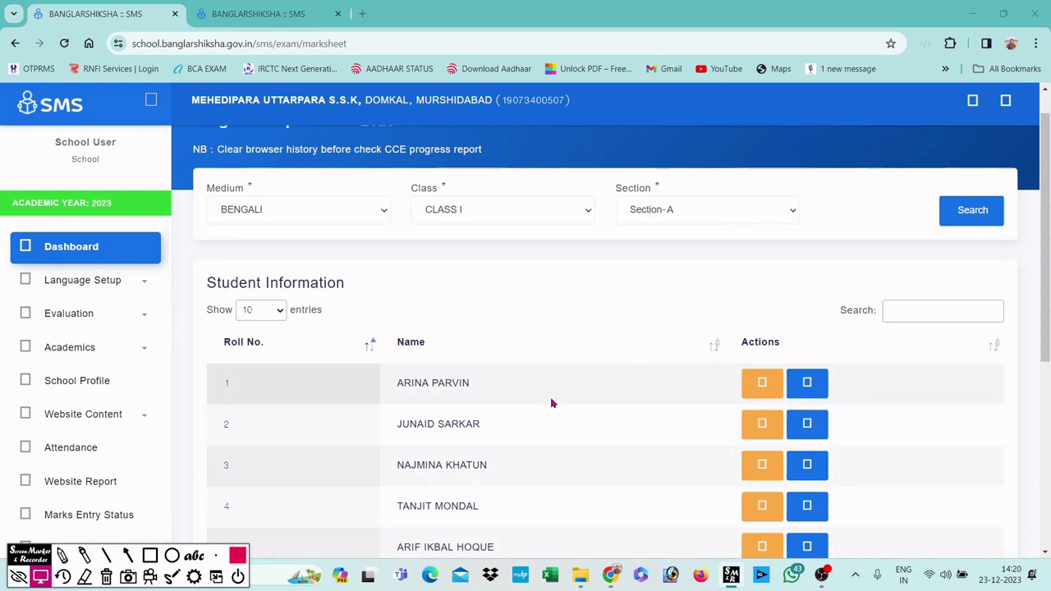
Step: Outline the blank area above the student list's Actions column with a rectangle and clear the marking
left_click(149, 556)
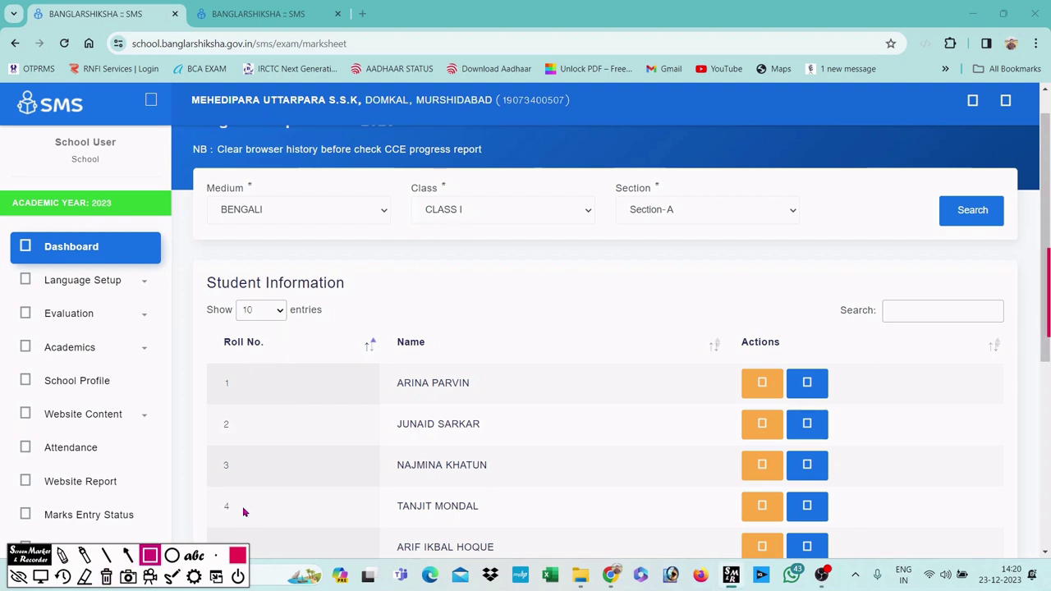
left_click(40, 577)
mouse_move(1036, 312)
left_mouse_down()
mouse_move(1040, 433)
mouse_move(1049, 279)
left_mouse_up()
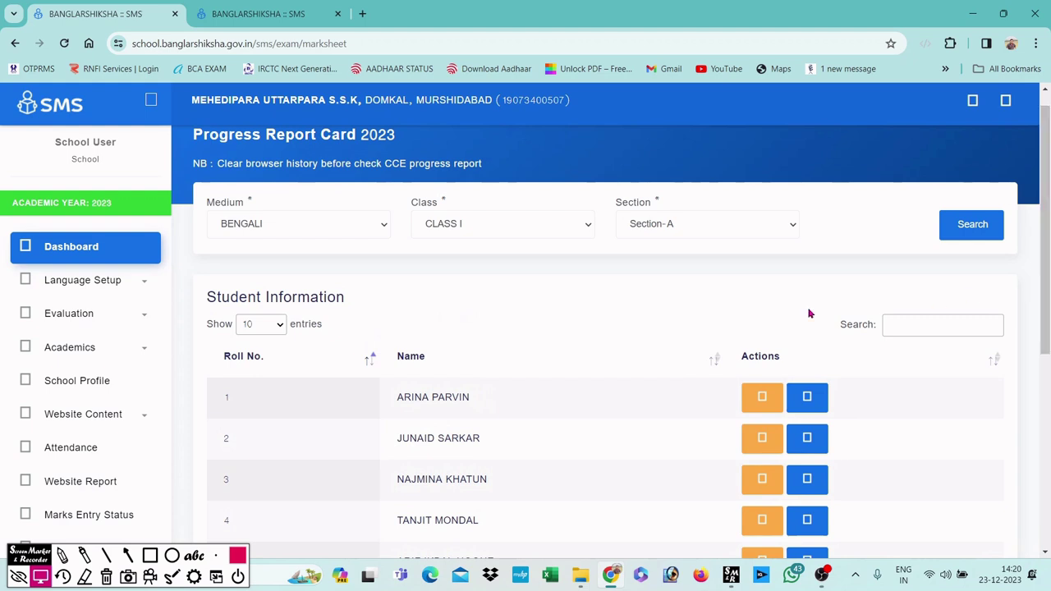
left_click(149, 556)
mouse_move(735, 255)
left_mouse_down()
mouse_move(851, 336)
mouse_move(893, 334)
left_mouse_up()
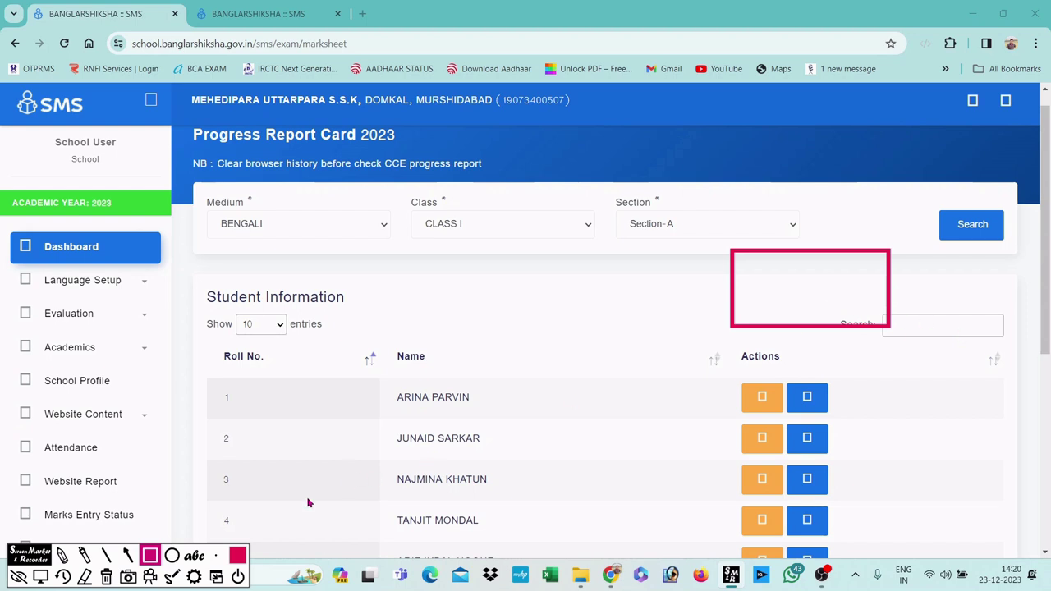
left_click(106, 576)
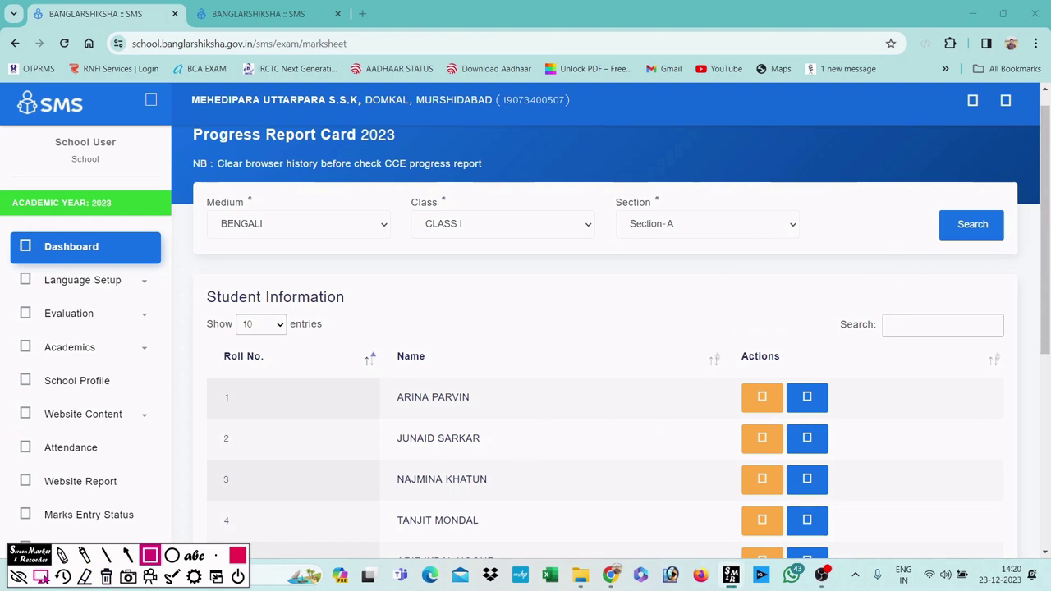
Step: Outline the first student's name in the student list with a rectangle and clear the marking
left_click(41, 577)
scroll(1046, 288, "down", 1)
scroll(1046, 287, "down", 2)
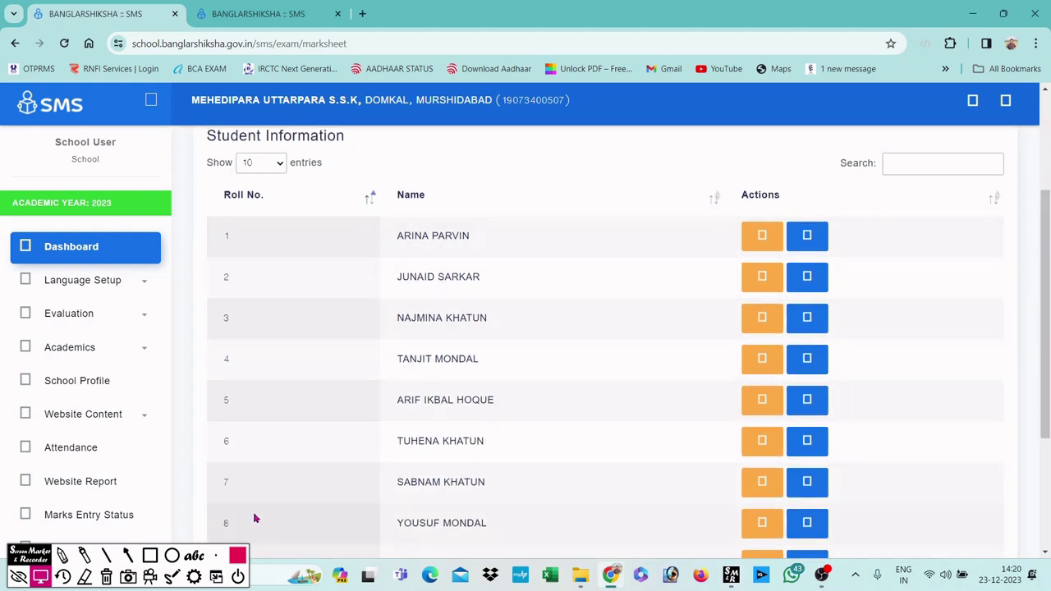
left_click(146, 557)
mouse_move(379, 219)
left_mouse_down()
mouse_move(413, 240)
mouse_move(515, 247)
left_mouse_up()
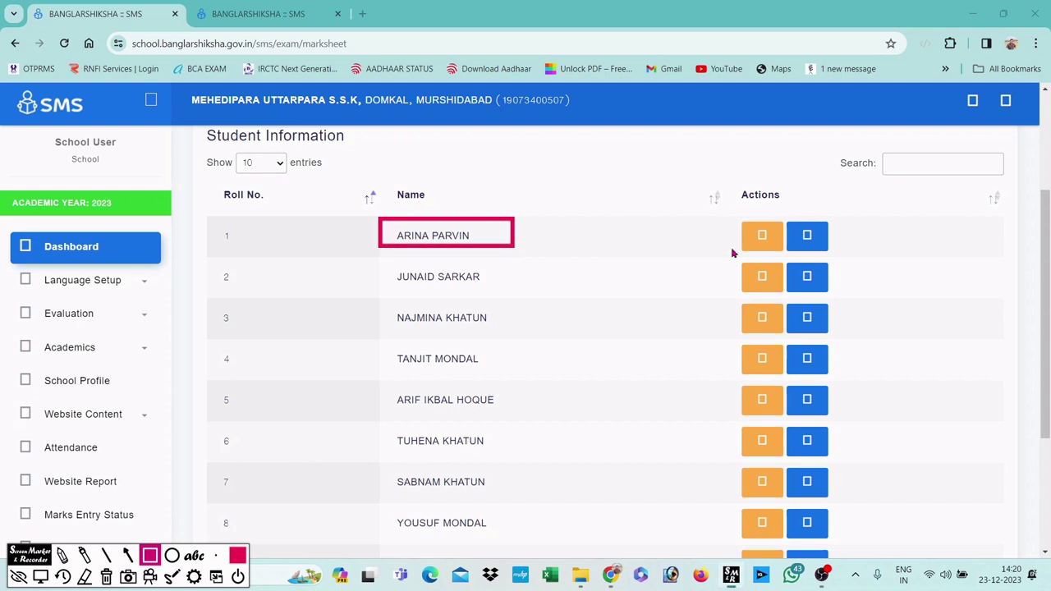
left_click(107, 576)
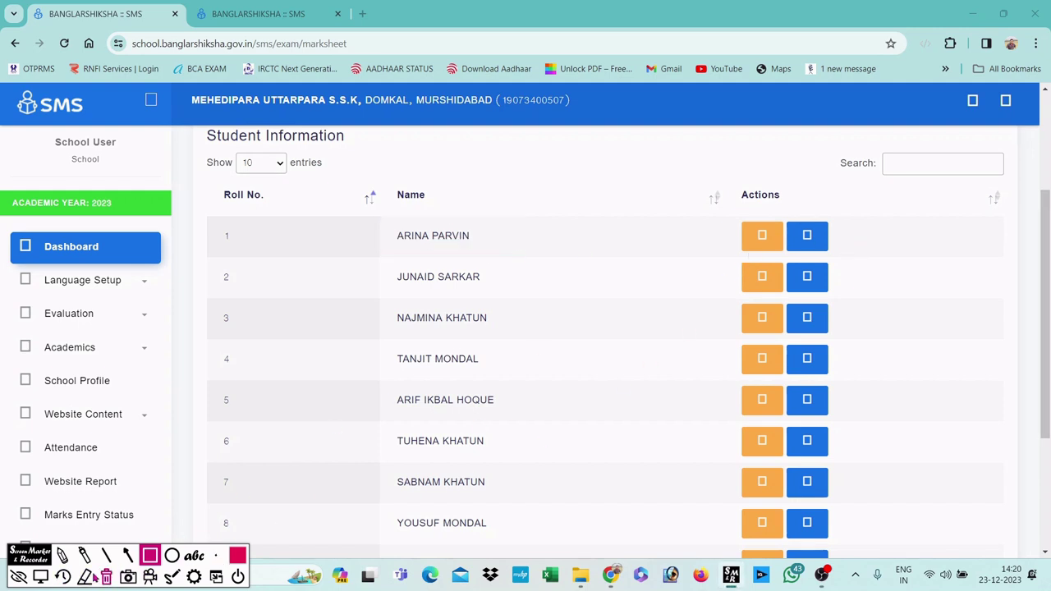
Step: Open the first student's report card for printing, then outline the Destination setting and Save button with rectangles and clear the markings
left_click(40, 577)
left_click(808, 236)
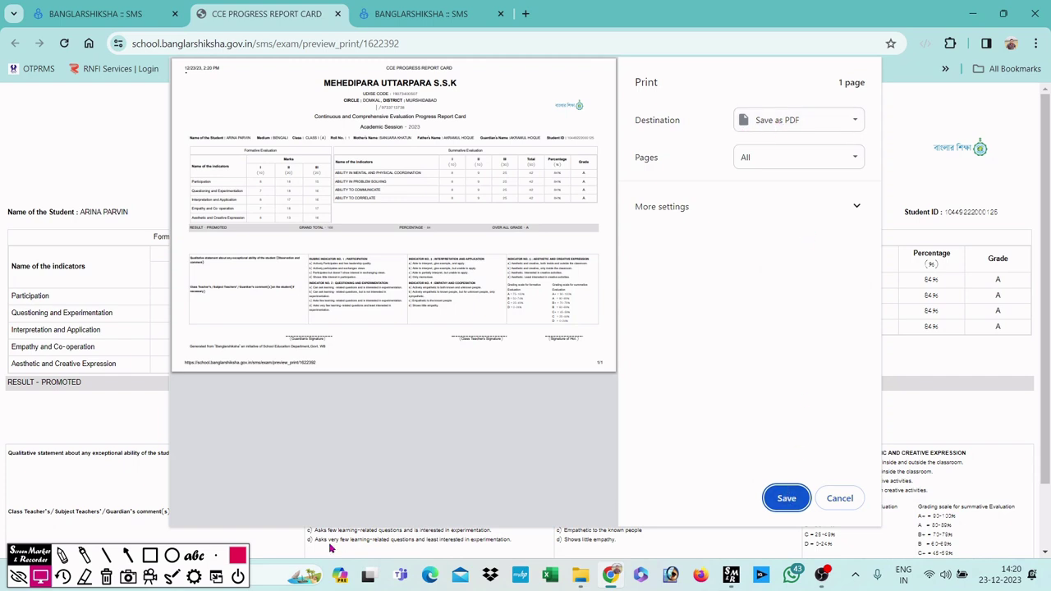
left_click(149, 556)
left_click_drag(696, 95, 861, 147)
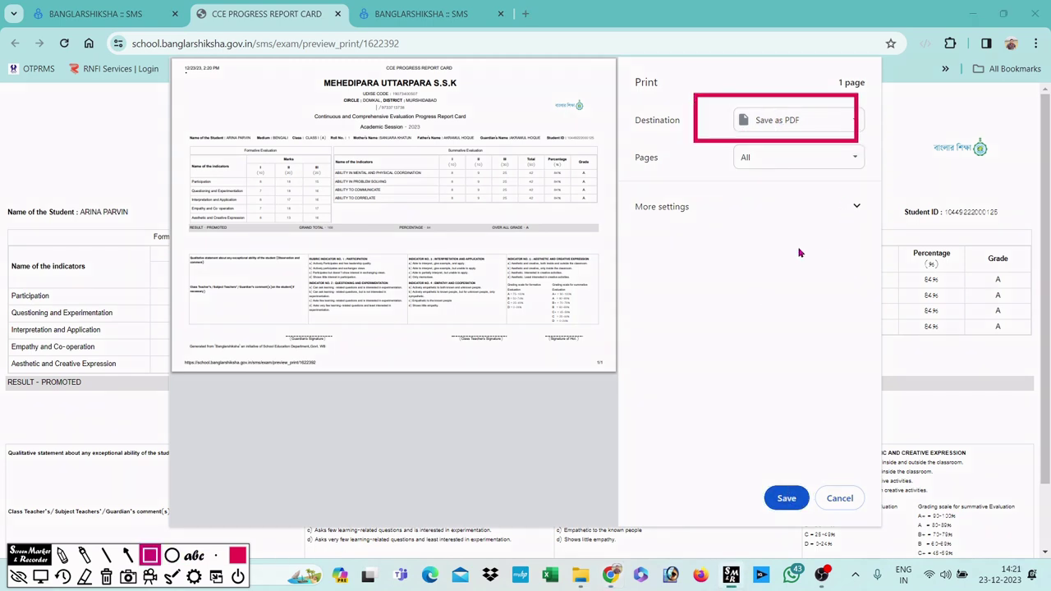
left_click_drag(738, 464, 821, 516)
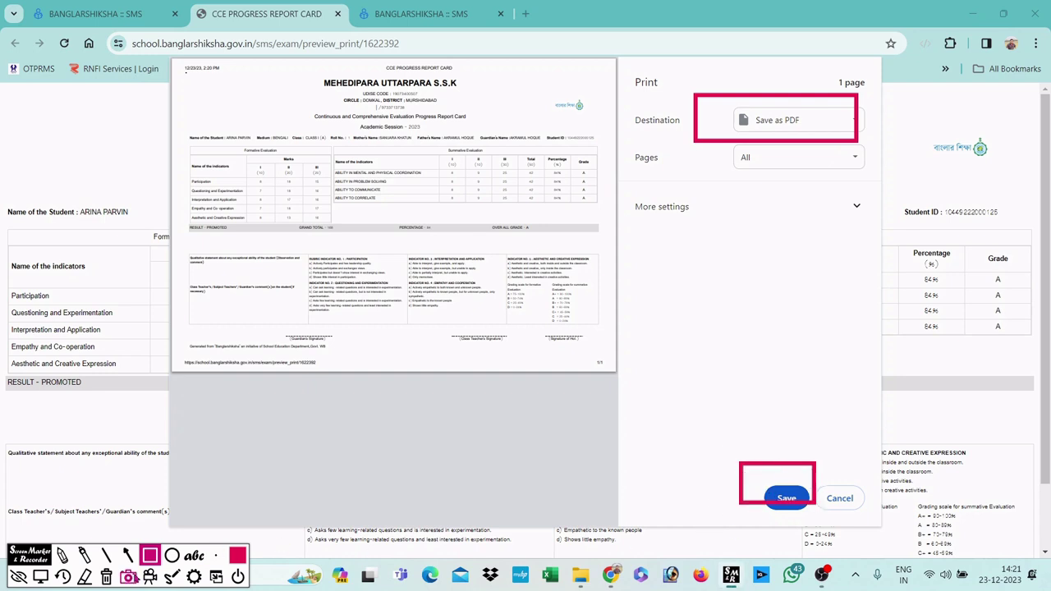
left_click(106, 577)
left_click(40, 577)
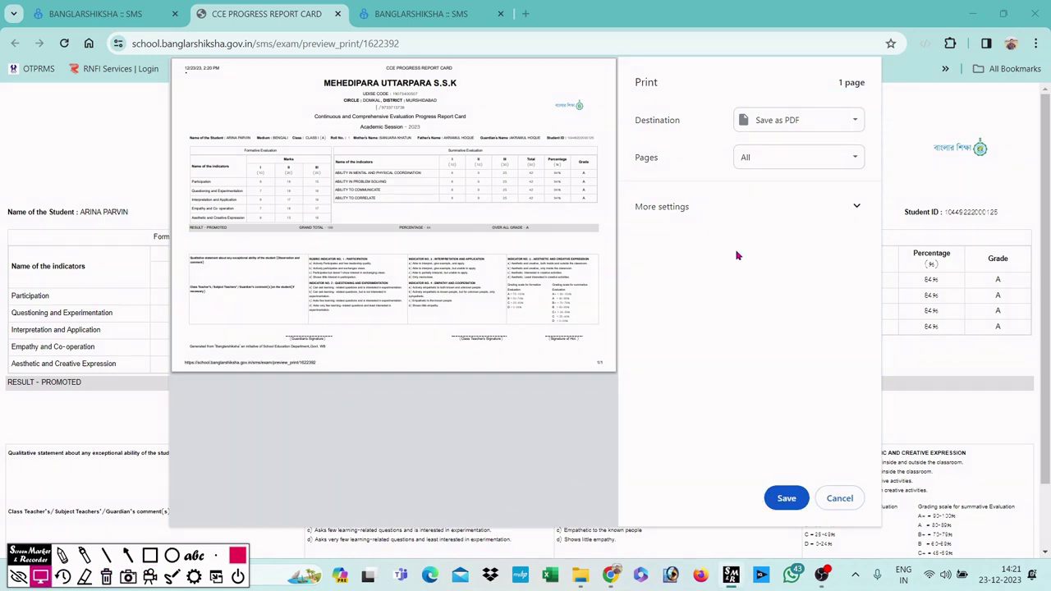
Step: Set the print destination to the Canon MF240 Series UF printer, then cancel printing and return to the student list
left_click(828, 123)
left_click(822, 136)
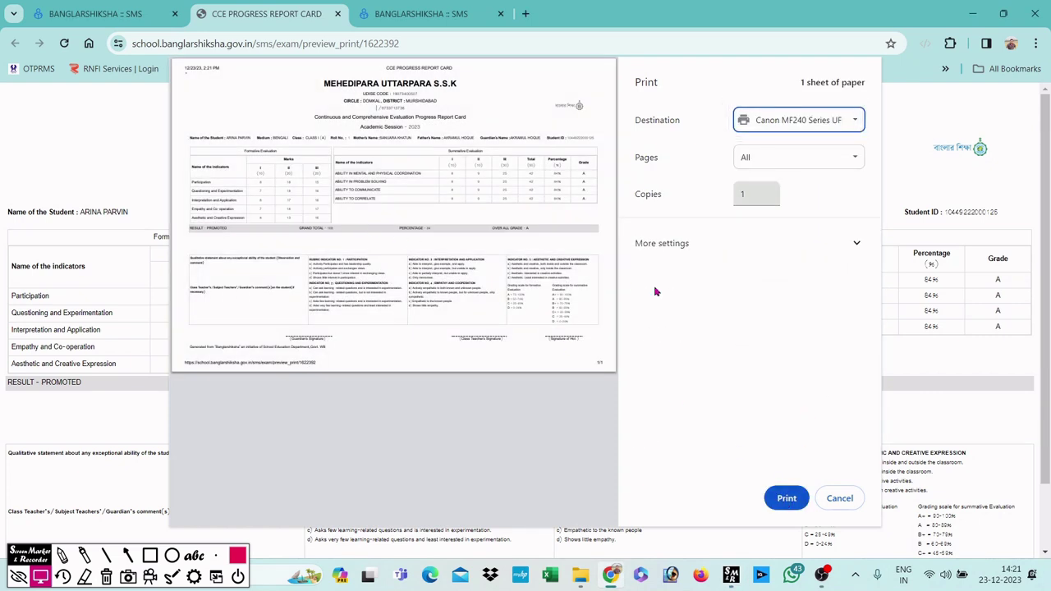
left_click(839, 499)
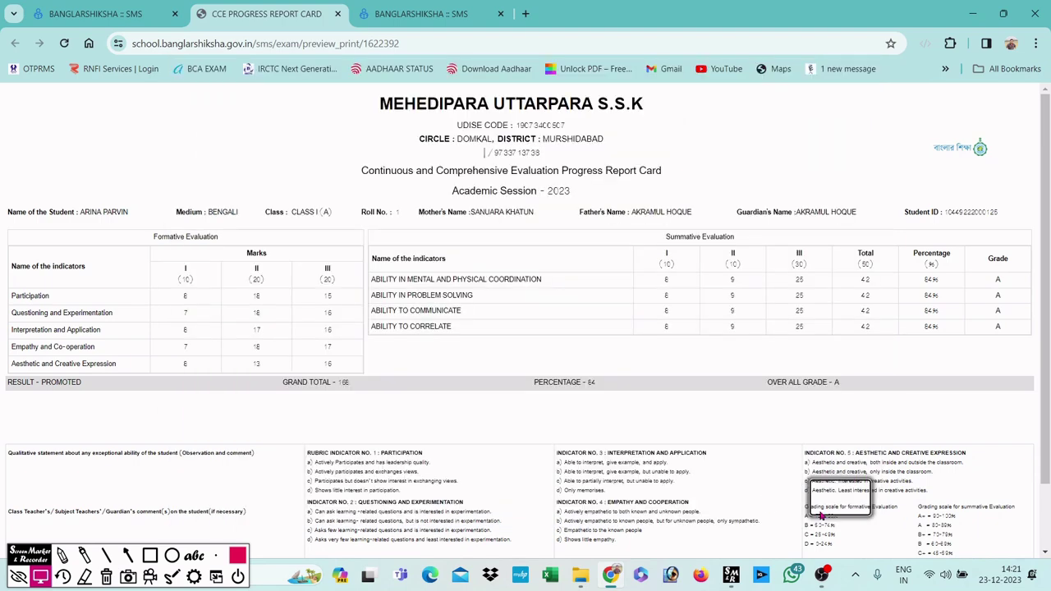
left_click(148, 14)
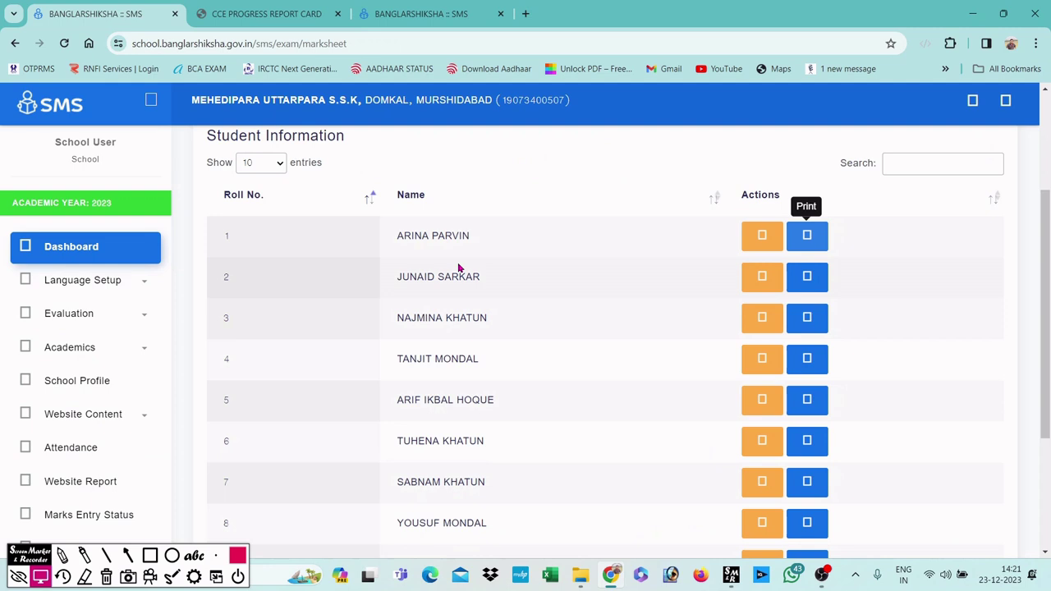